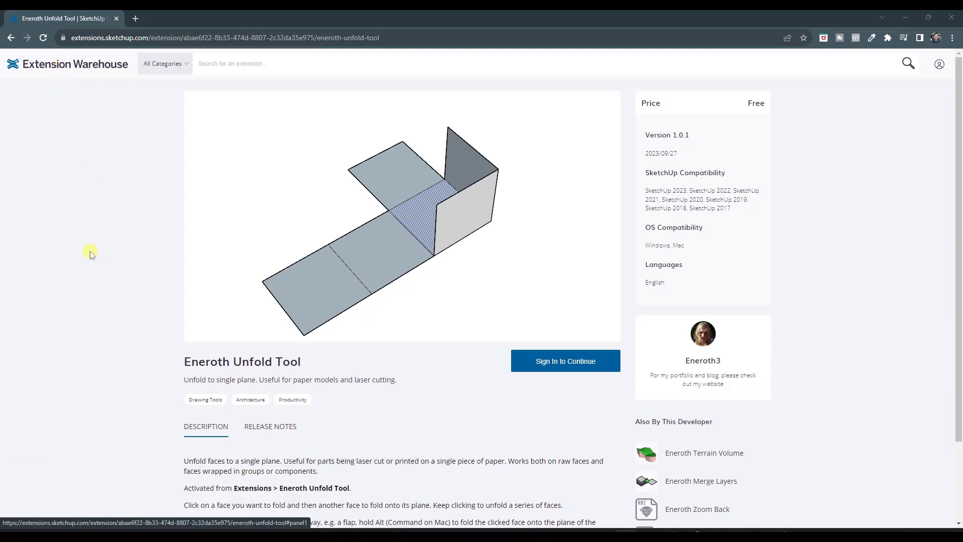
Scroll through the Eneroth Unfold Tool page, then minimize Chrome to show the SketchUp model
scroll(100, 251, "down", 2)
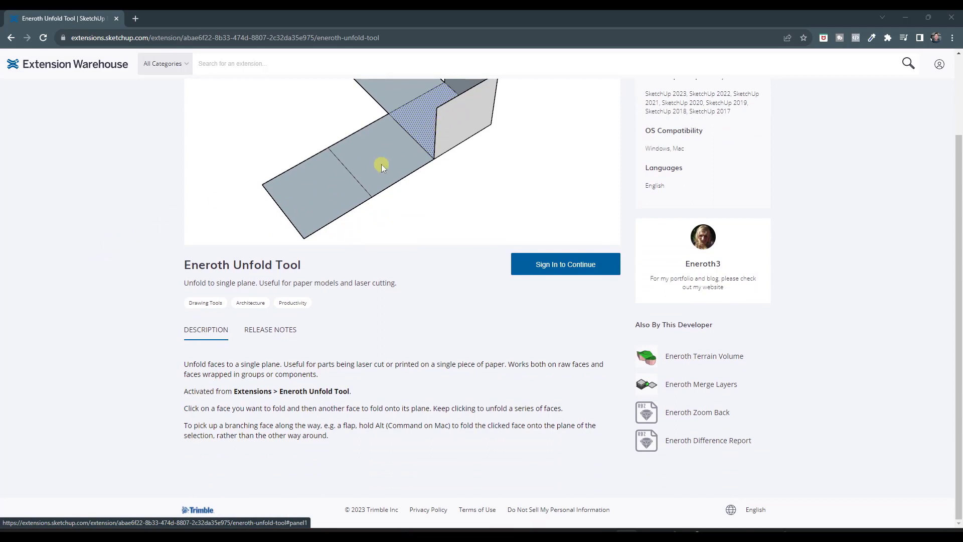
scroll(426, 143, "up", 1)
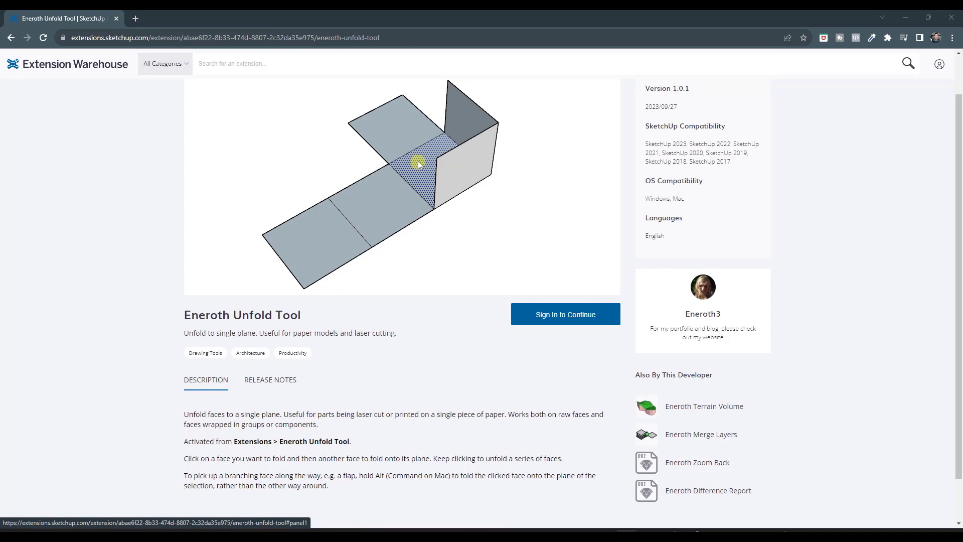
scroll(461, 171, "up", 1)
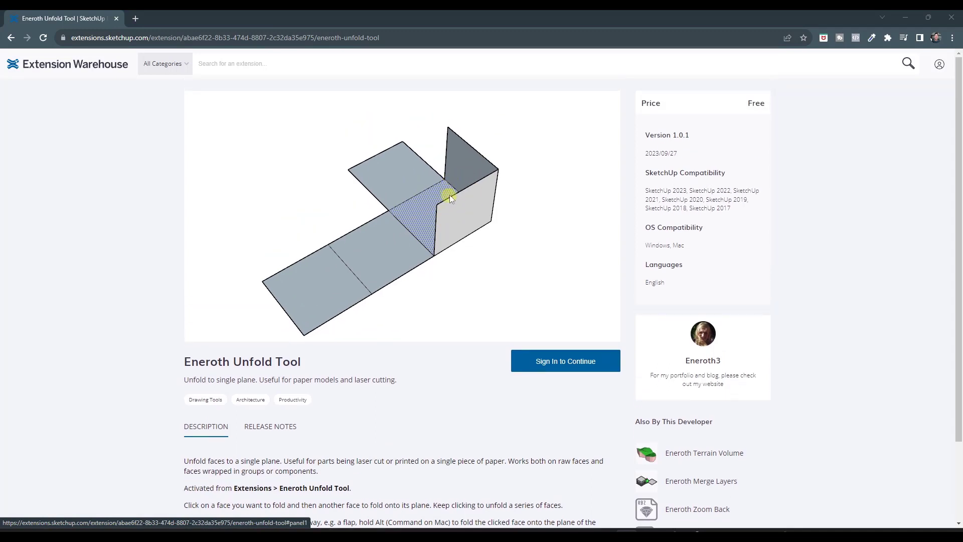
left_click(905, 17)
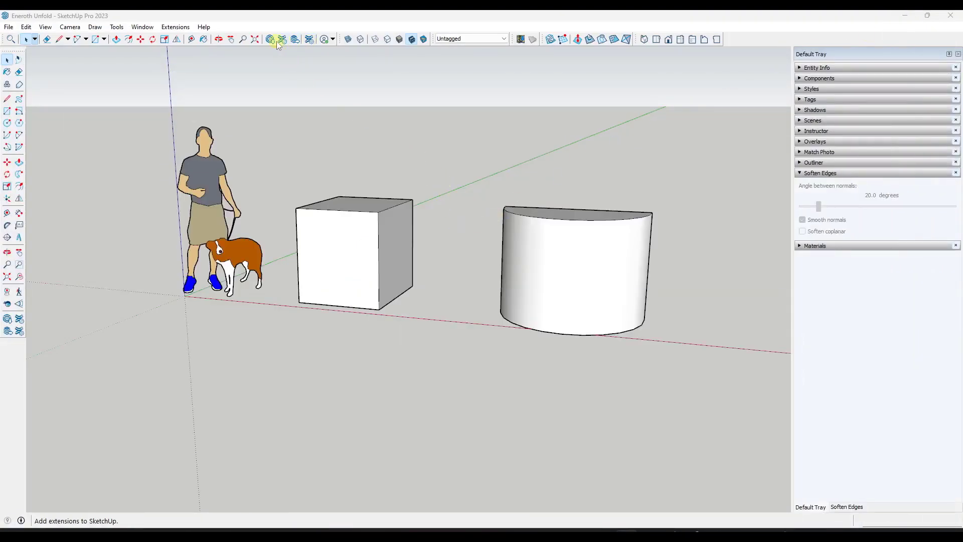
Start the Eneroth Unfold Tool and fold the box's front face onto the bottom face
left_click(177, 28)
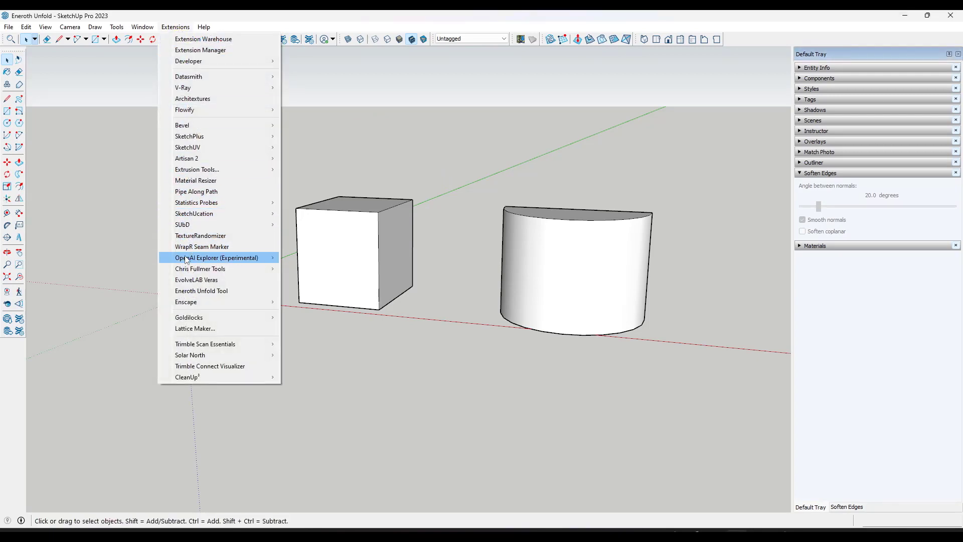
left_click(217, 291)
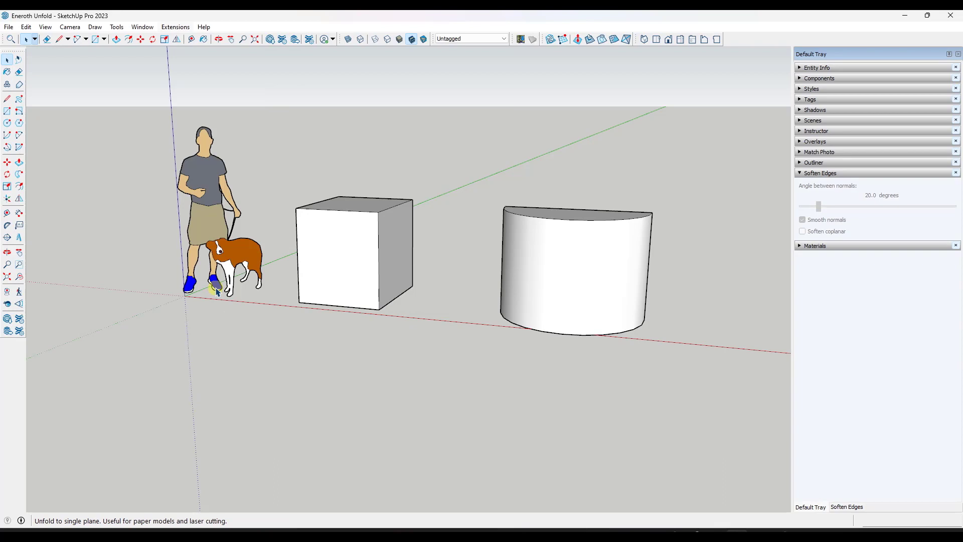
left_click(346, 257)
middle_click_drag(346, 256, 348, 150)
left_click(347, 327)
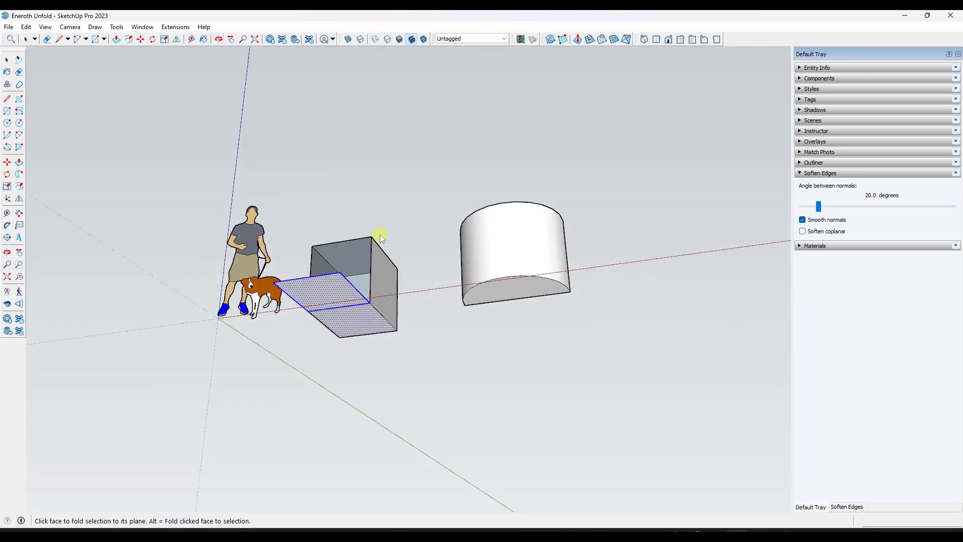
Fold the growing box net into the right, back, top and left faces in turn
middle_click_drag(378, 180, 376, 341)
left_click(377, 266)
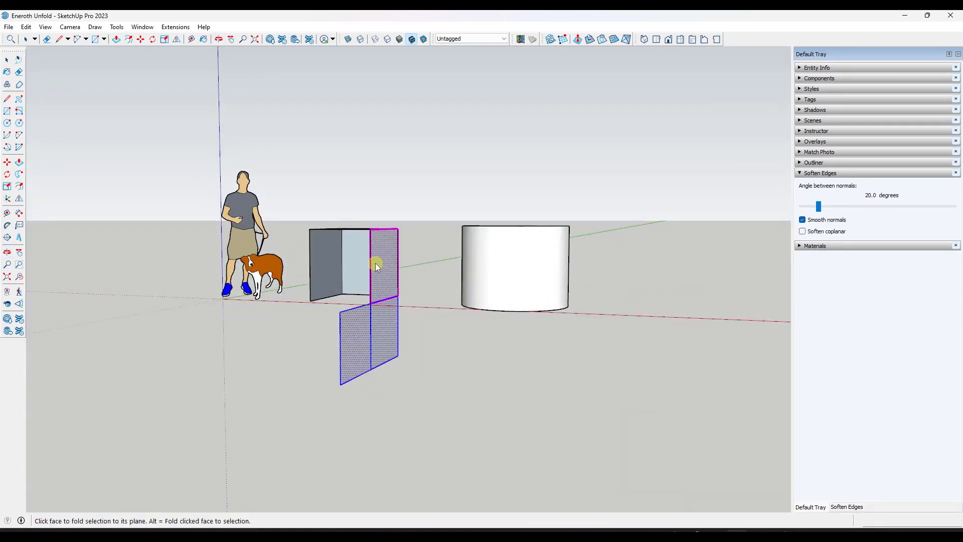
left_click(361, 262)
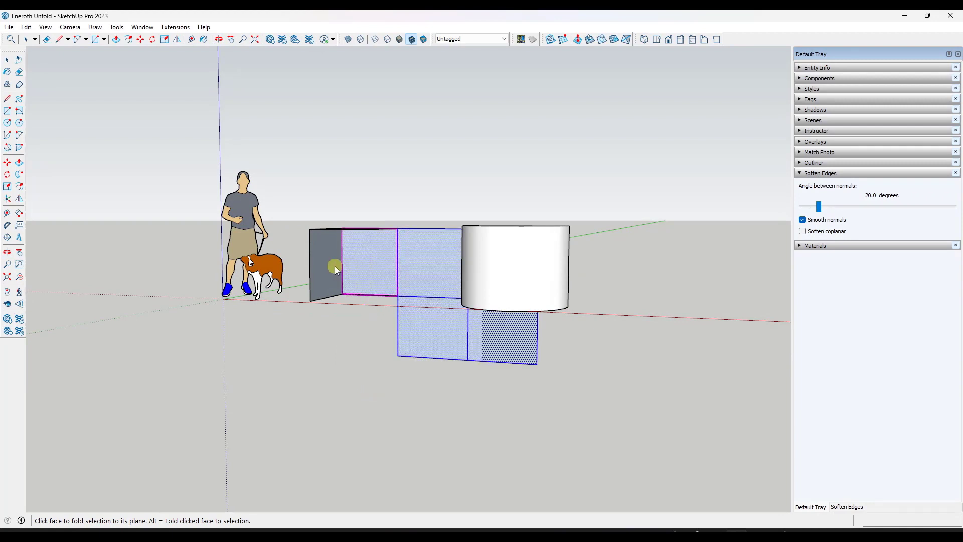
middle_click_drag(339, 267, 361, 333)
left_click(365, 218)
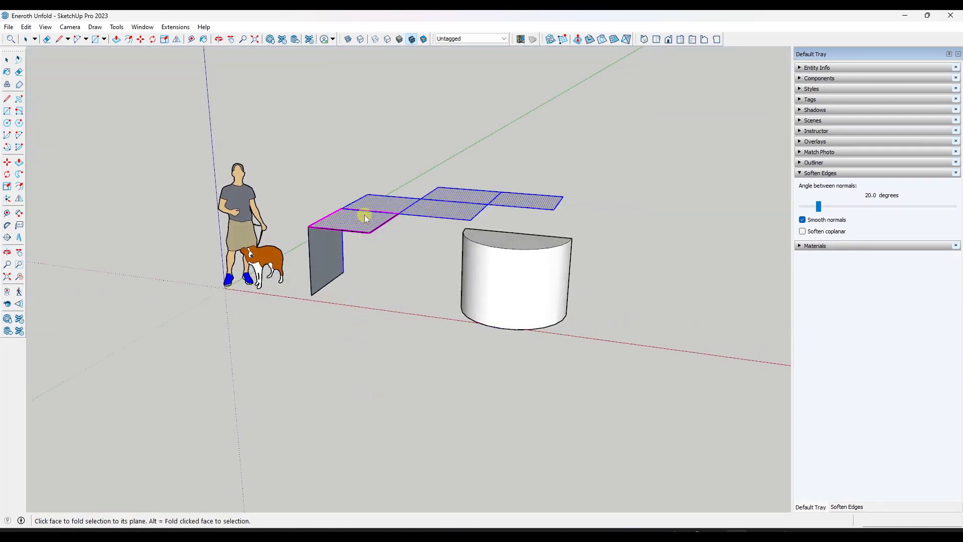
left_click(340, 252)
scroll(411, 240, "down", 3)
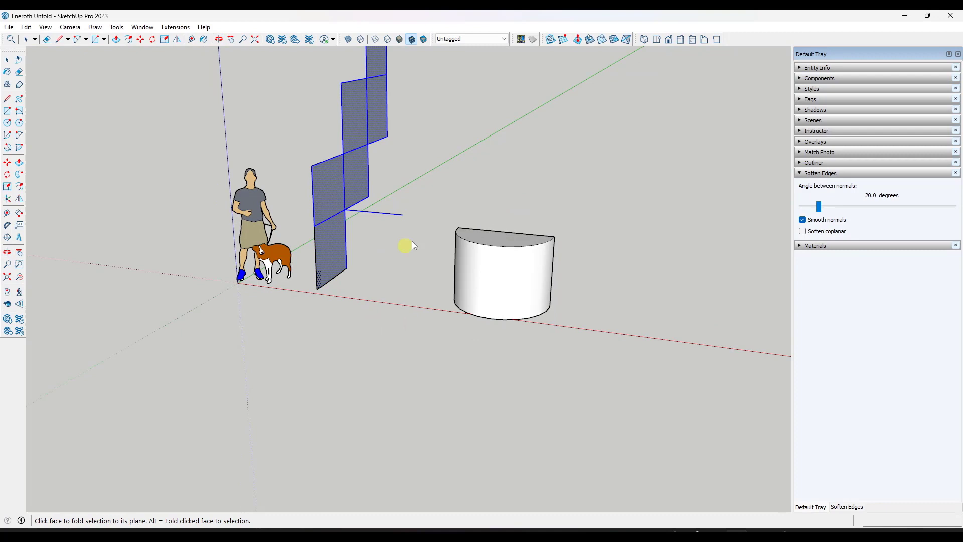
middle_click_drag(417, 230, 296, 248)
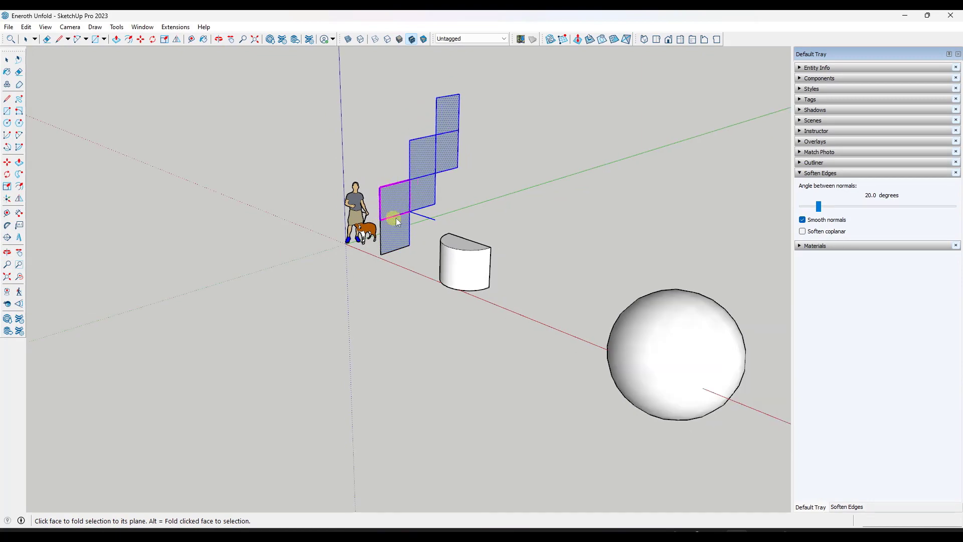
middle_click_drag(392, 216, 634, 281)
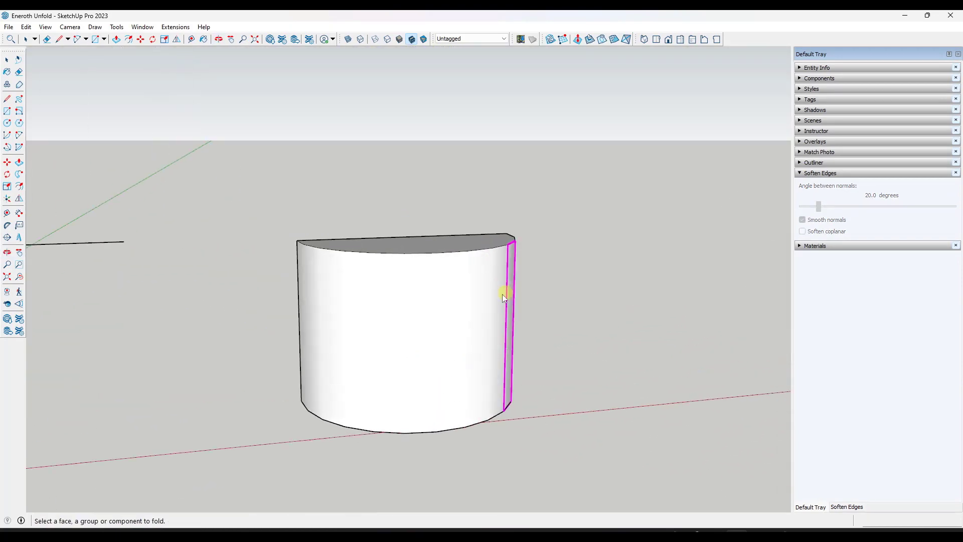
middle_click_drag(420, 307, 520, 314)
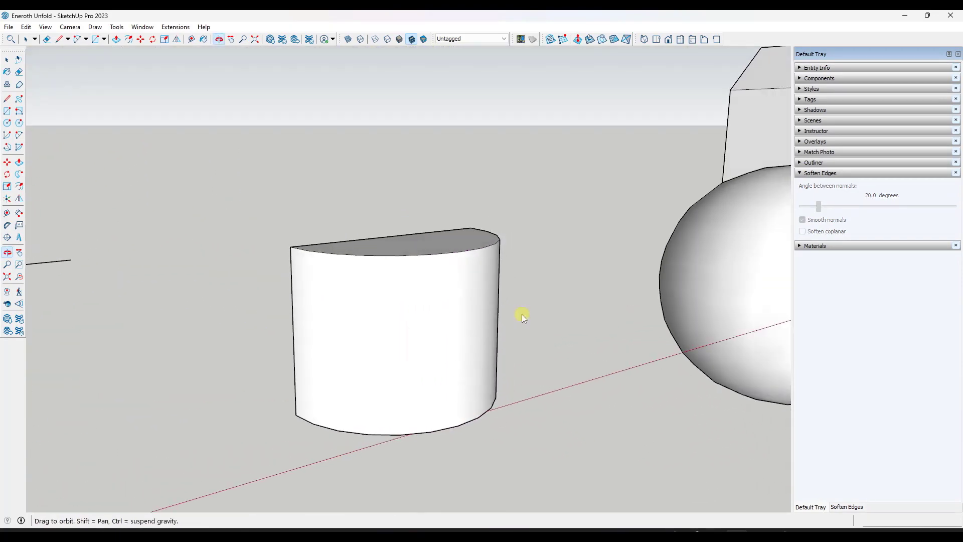
Unroll the first cylinder side strips into one sheet, strip by strip
left_click(301, 299)
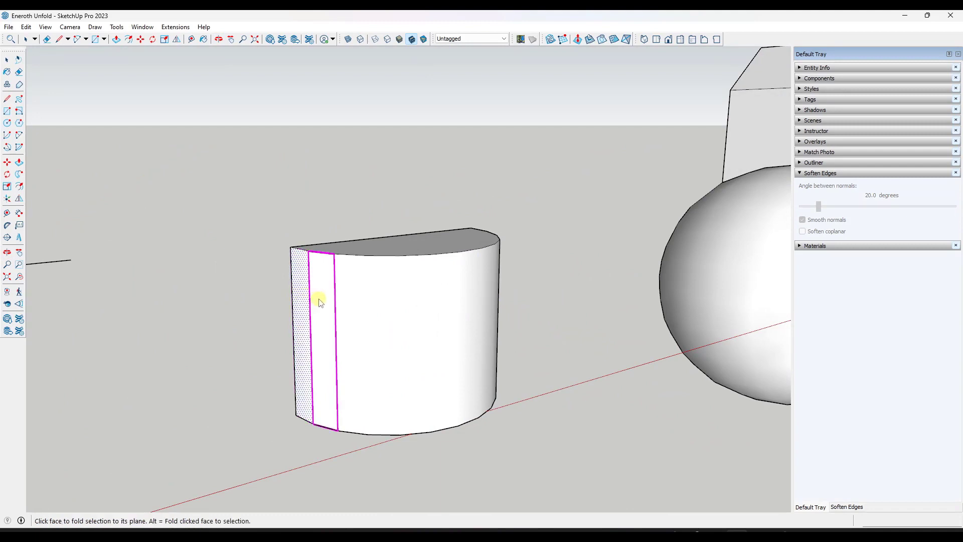
left_click(320, 300)
left_click(346, 300)
left_click(384, 302)
left_click(421, 303)
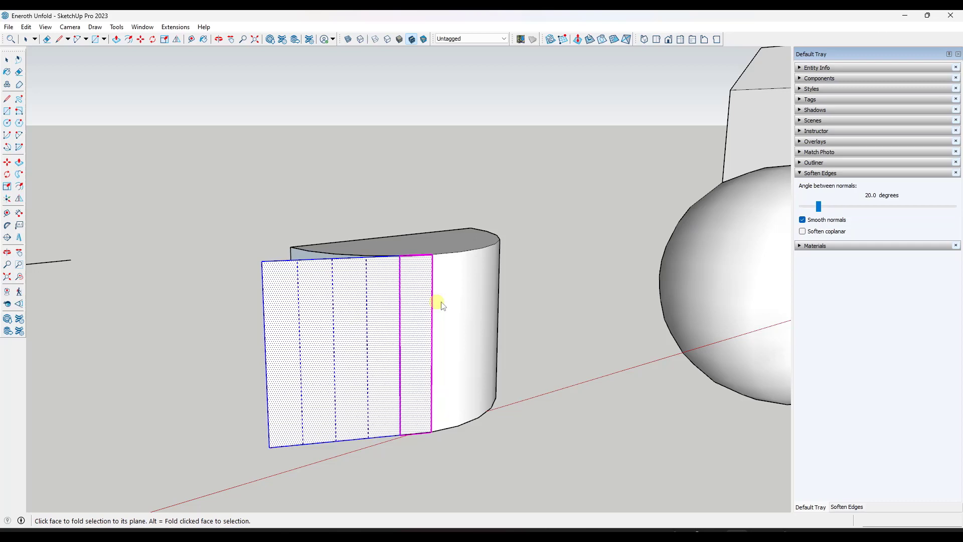
left_click(441, 305)
left_click(458, 301)
left_click(473, 301)
middle_click_drag(488, 301, 420, 351)
Fold the sheet into the remaining cylinder strips and the flat back face
left_click(498, 355)
left_click(542, 344)
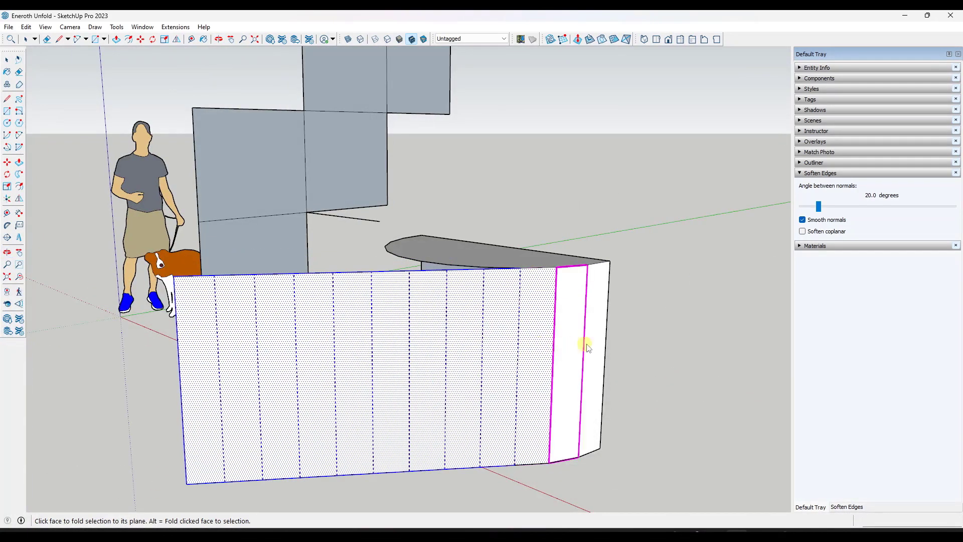
left_click(589, 345)
left_click(588, 343)
middle_click_drag(587, 341, 554, 330)
left_click(461, 317)
Lay the unrolled sheet into the top cap's plane
scroll(362, 302, "down", 3)
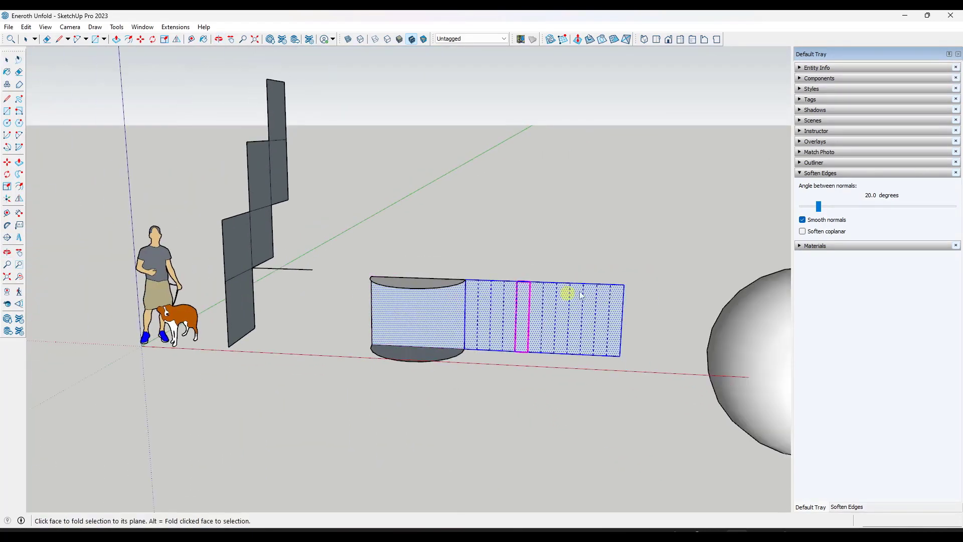
scroll(579, 295, "up", 2)
middle_click_drag(492, 307, 428, 309)
scroll(409, 312, "up", 3)
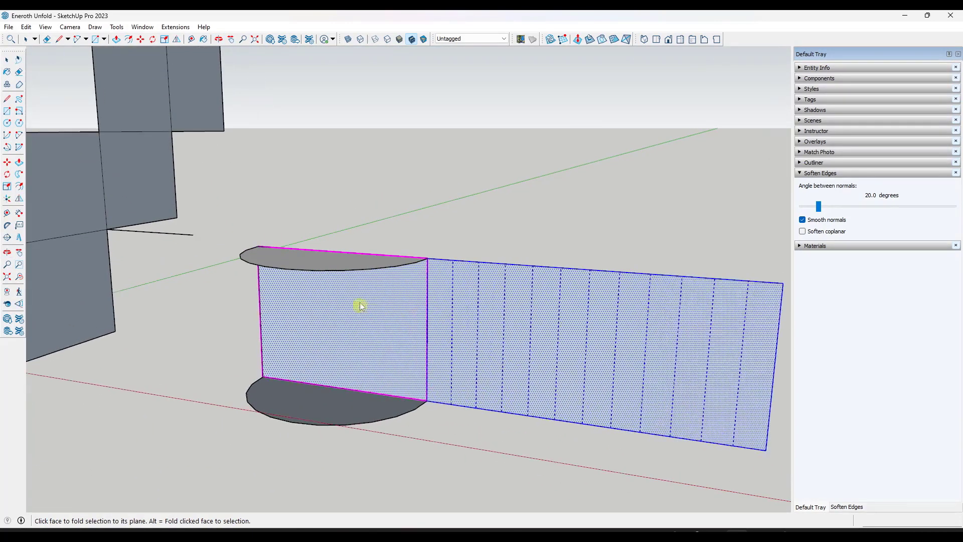
scroll(284, 333, "down", 3)
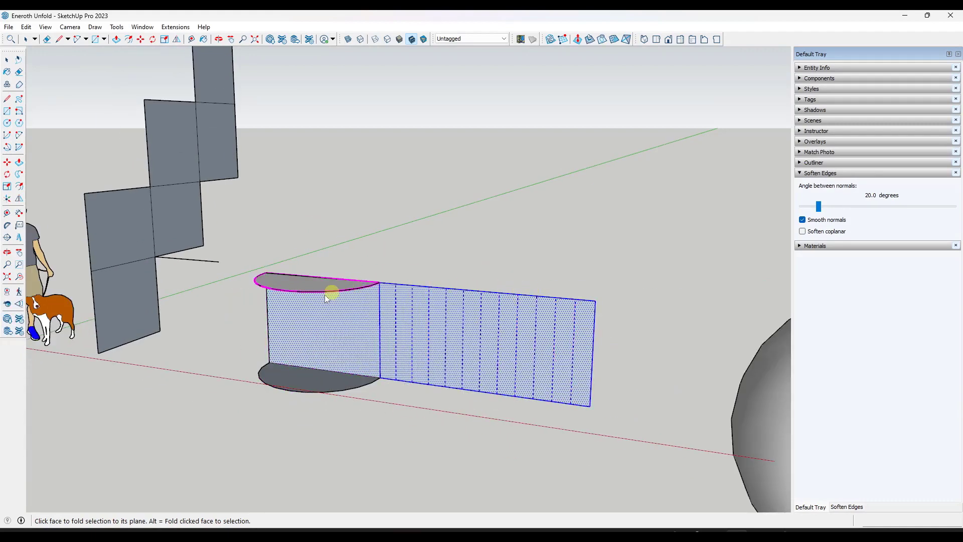
left_click(296, 288)
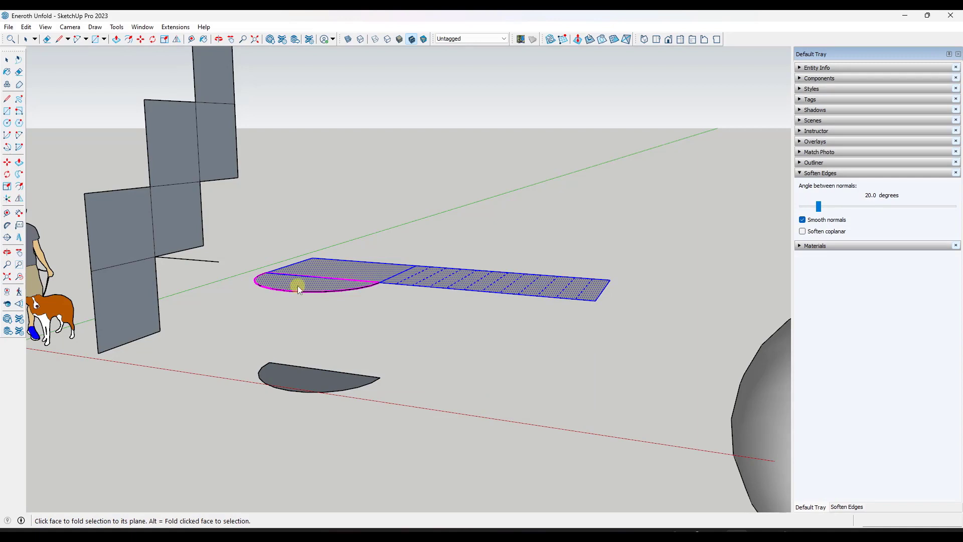
Undo the top-cap fold and select the upright sheet with the flat back face
key("ctrl+z")
key("space")
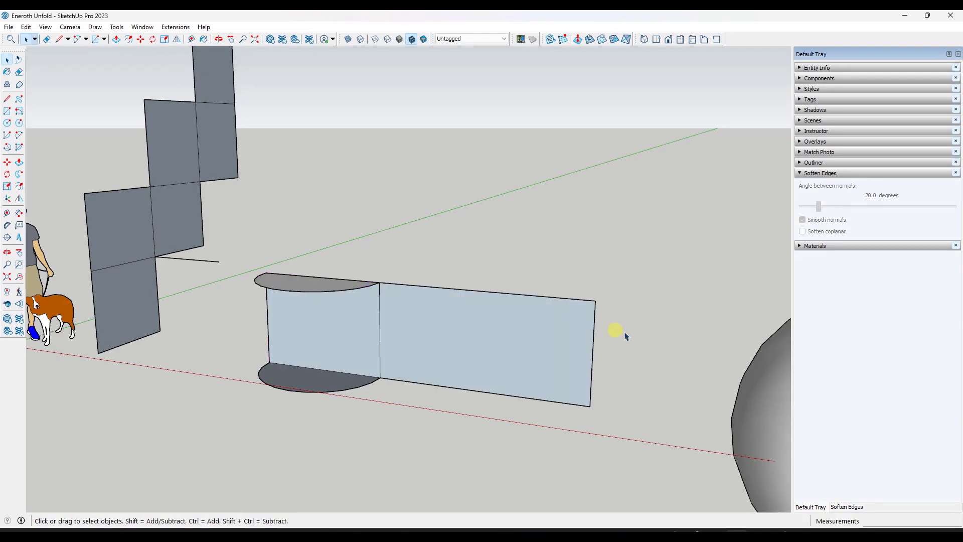
left_click_drag(331, 334, 257, 329)
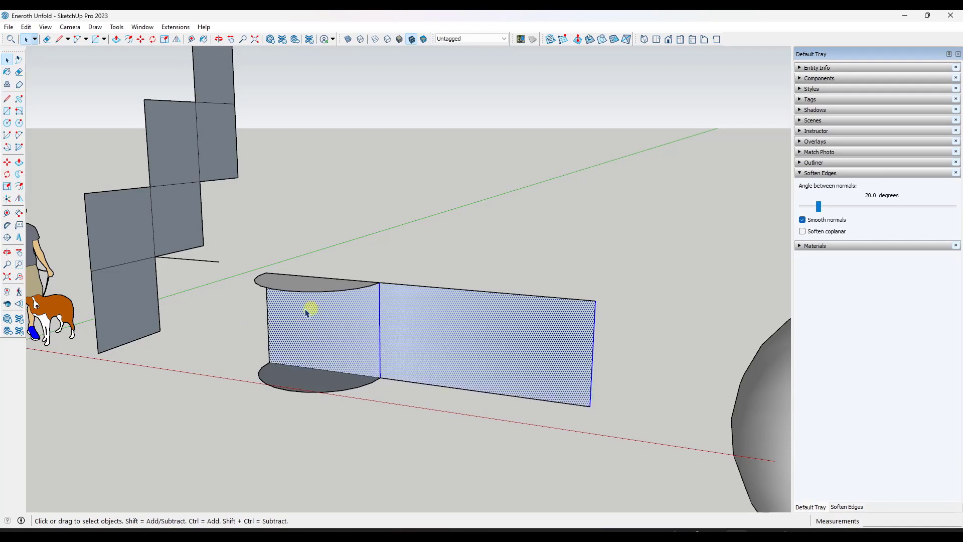
With the Eneroth Unfold Tool, fold the top and bottom half-discs into the front face's plane
left_click(176, 26)
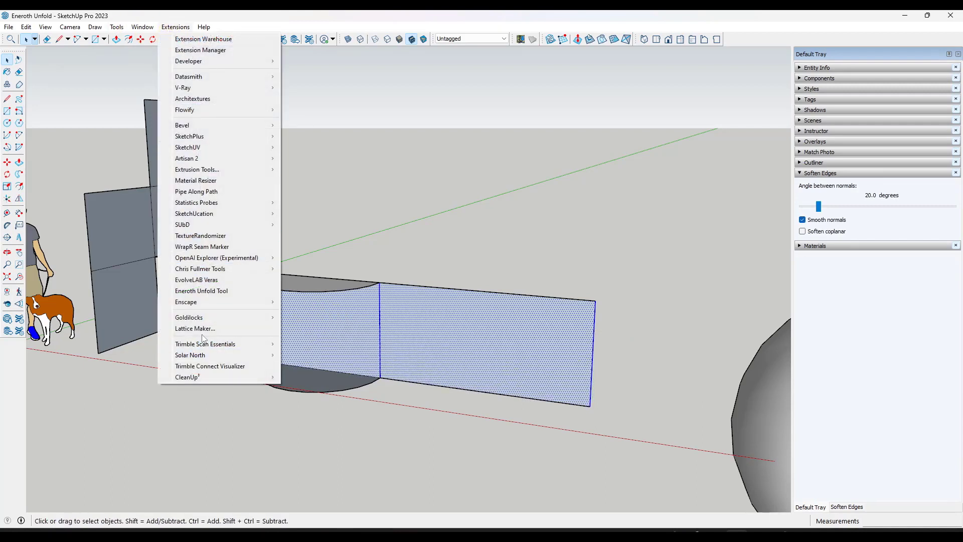
left_click(201, 290)
middle_click_drag(372, 334, 366, 326)
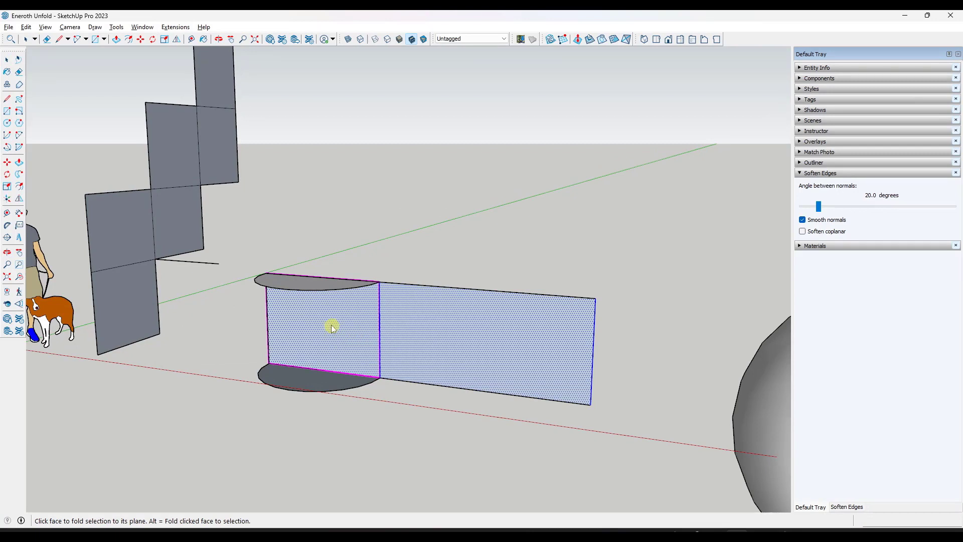
left_click(320, 282, "alt")
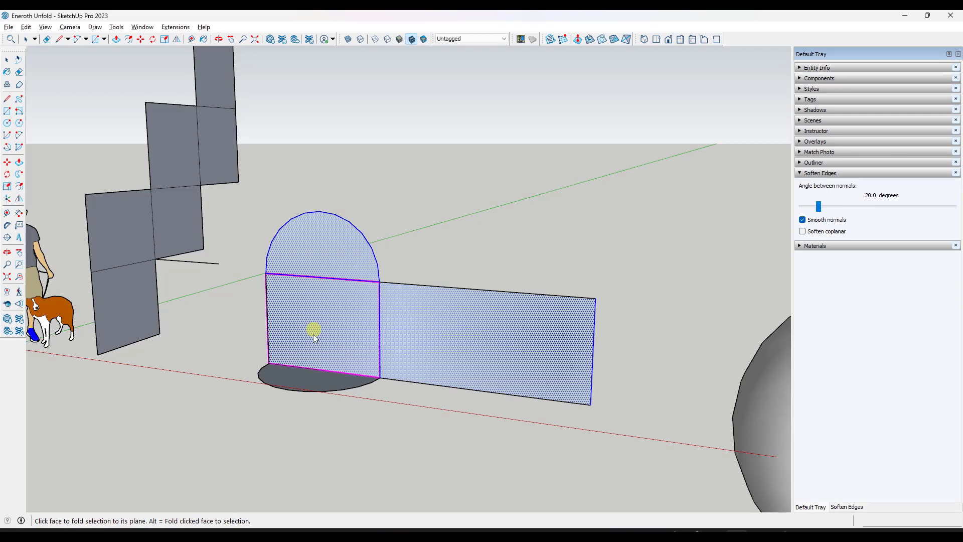
left_click(310, 380, "alt")
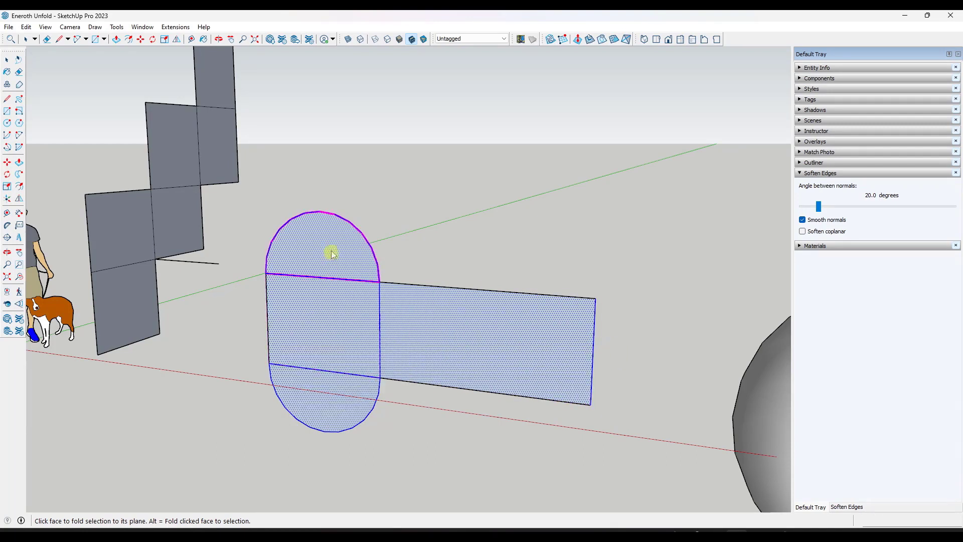
Orbit and zoom to inspect the fully unfolded cylinder
middle_click_drag(278, 331, 285, 316)
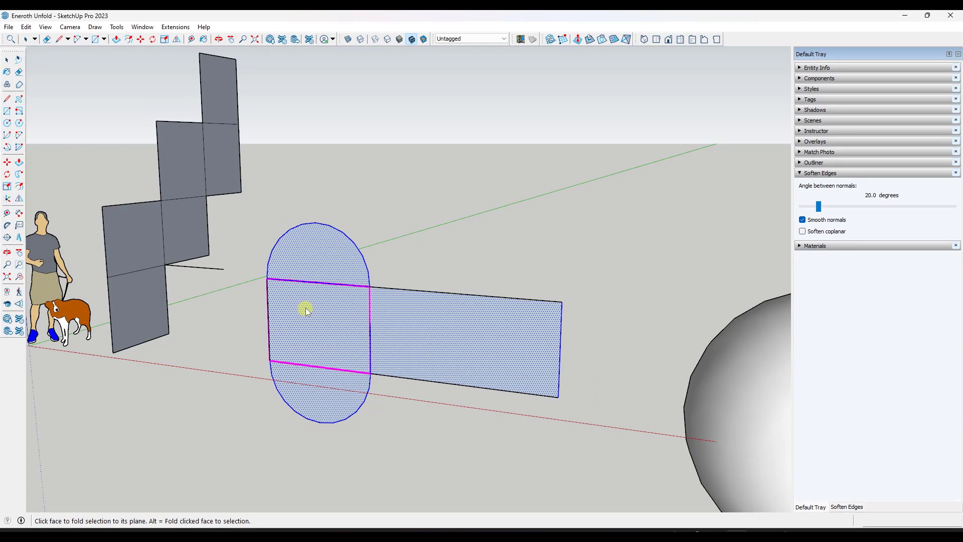
scroll(401, 325, "up", 1)
scroll(246, 313, "down", 1)
scroll(234, 313, "down", 1)
scroll(424, 343, "up", 2)
scroll(329, 323, "up", 2)
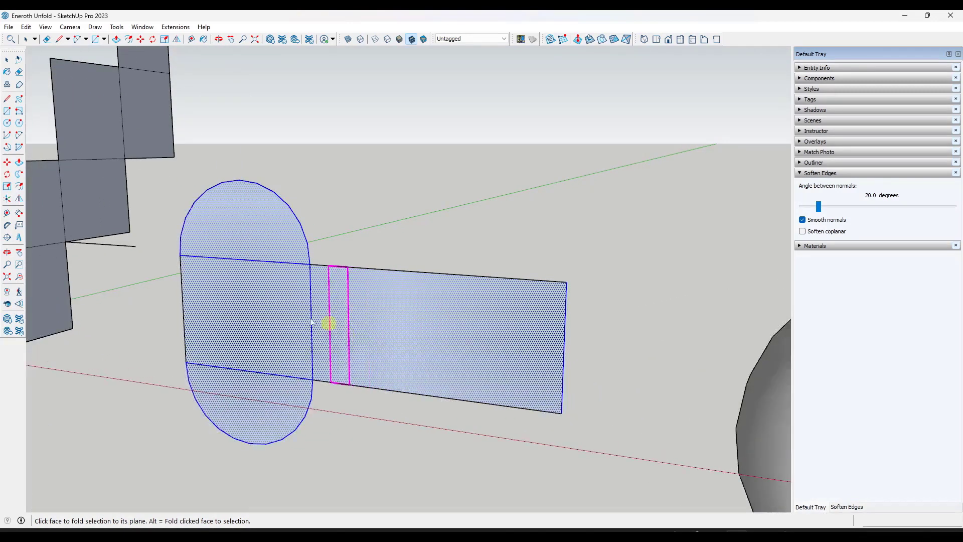
scroll(477, 354, "down", 4)
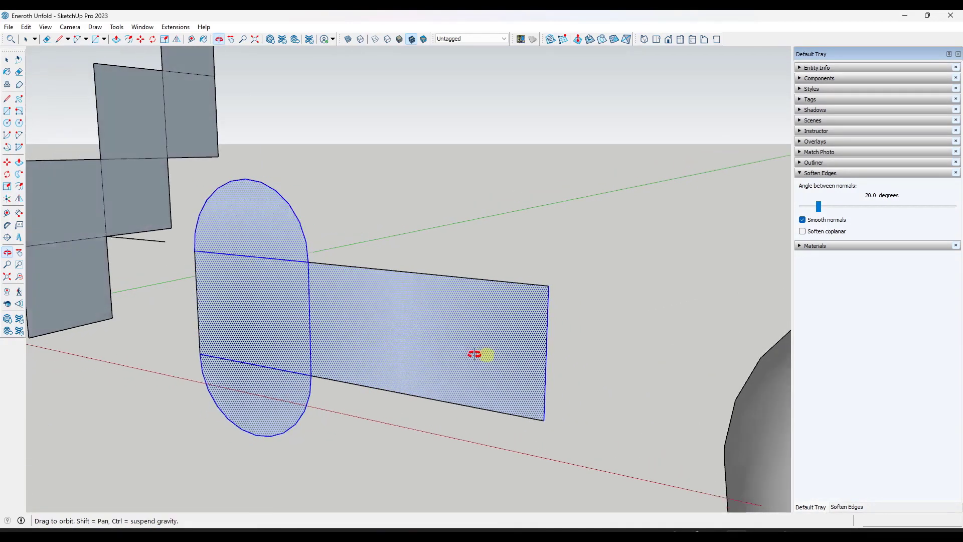
scroll(529, 348, "up", 3)
Bring the sphere into view and start a strip from one face, folding in the first-row faces rightward
scroll(395, 336, "down", 1)
scroll(394, 337, "down", 2)
middle_click_drag(396, 336, 432, 336)
middle_click_drag(572, 349, 346, 331, "shift")
key("space")
middle_click_drag(351, 329, 383, 311)
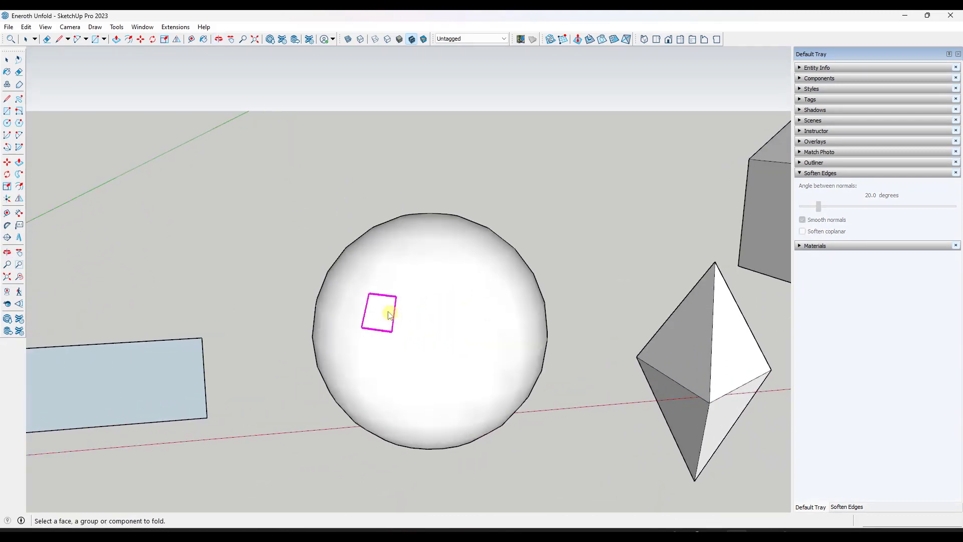
left_click(365, 276)
left_click(416, 289)
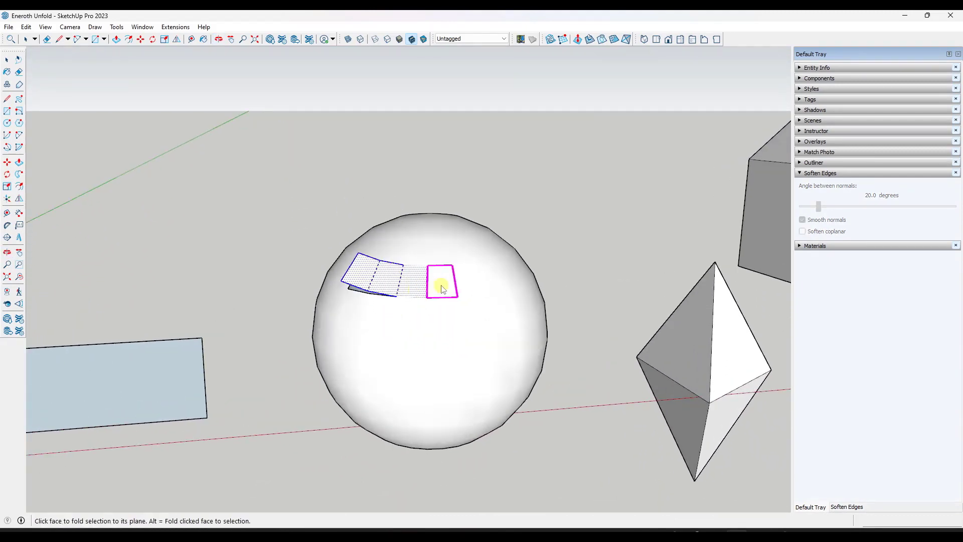
left_click(441, 281)
left_click(461, 280)
left_click(490, 276)
Extend the sphere strip around the side and back across the second row of faces
left_click(507, 281)
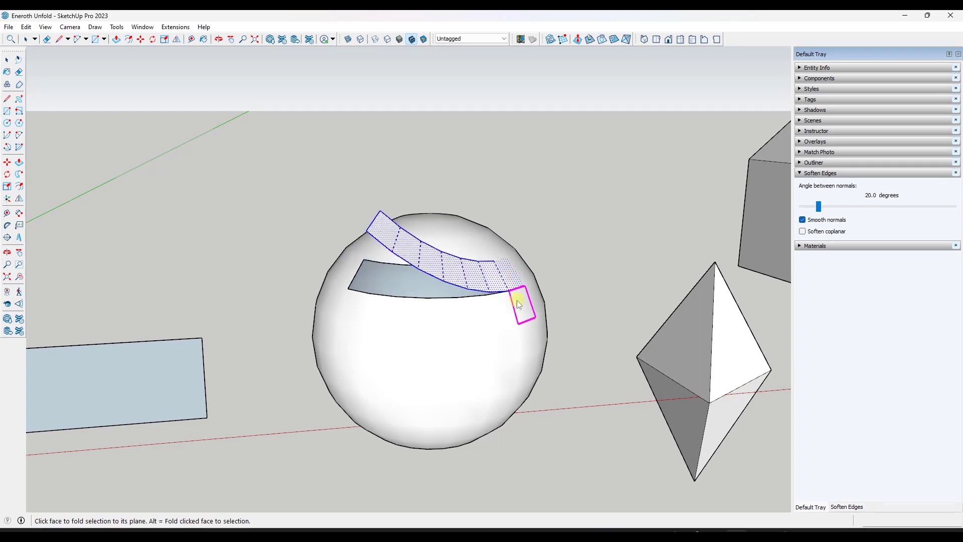
left_click(516, 306)
left_click(511, 316)
left_click(489, 318)
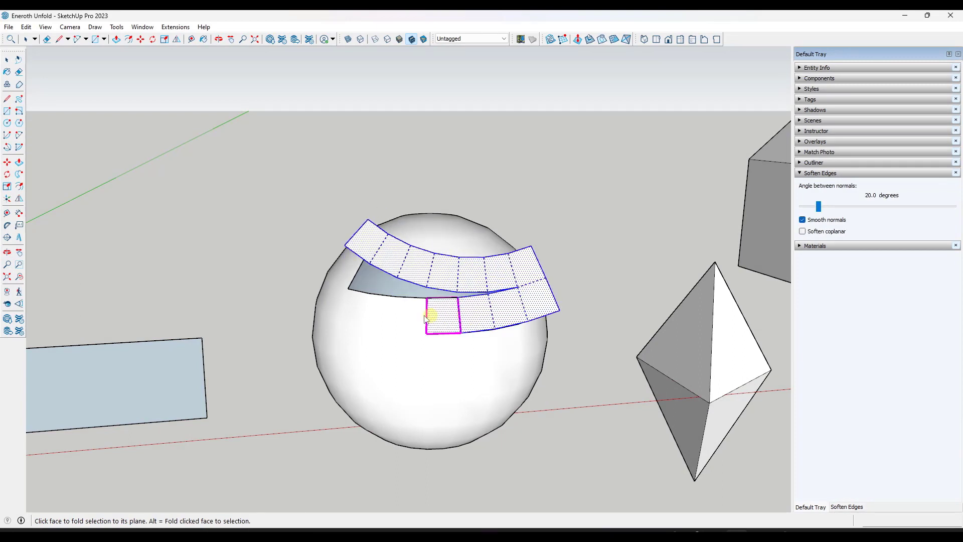
left_click(425, 317)
left_click(381, 314)
left_click(356, 311)
left_click(351, 338)
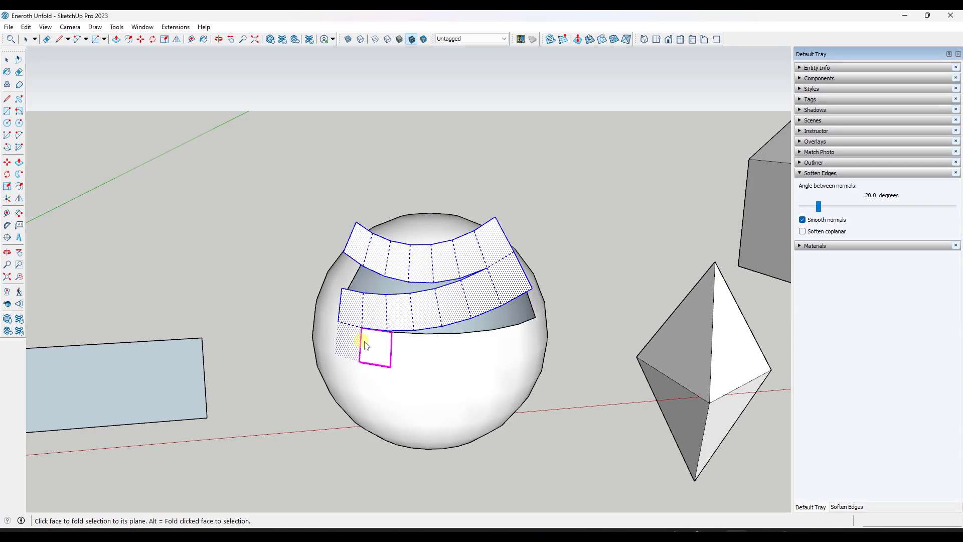
Add the third-row faces to the strip and fold it outward across the next faces
left_click(386, 346)
left_click(405, 351)
left_click(444, 355)
left_click(475, 354)
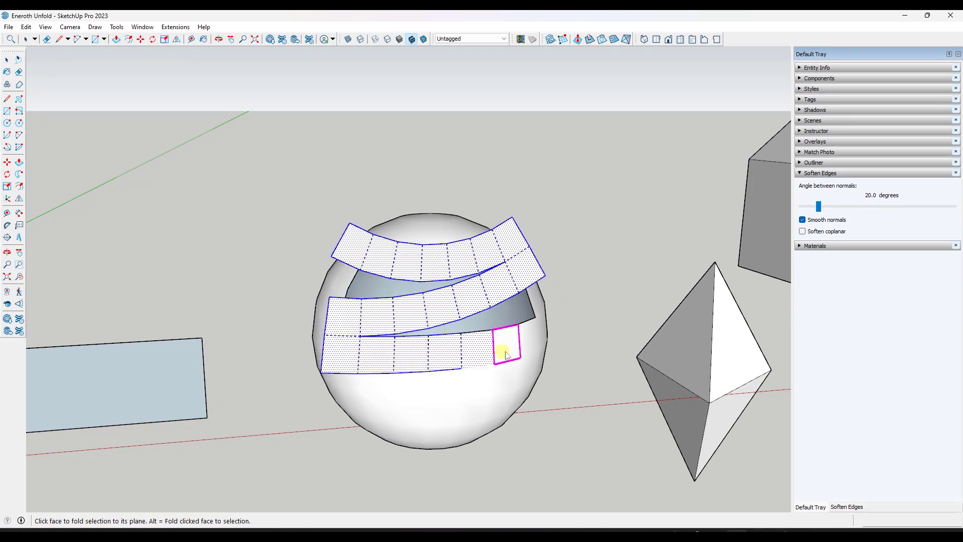
left_click(506, 351)
left_click(530, 344)
left_click(473, 383)
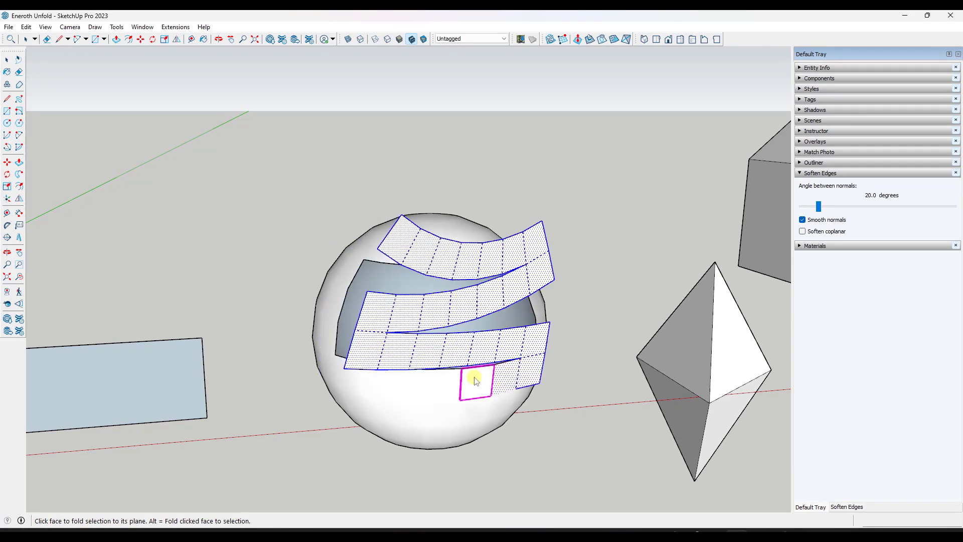
left_click(441, 383)
left_click(410, 384)
left_click(371, 380)
left_click(344, 377)
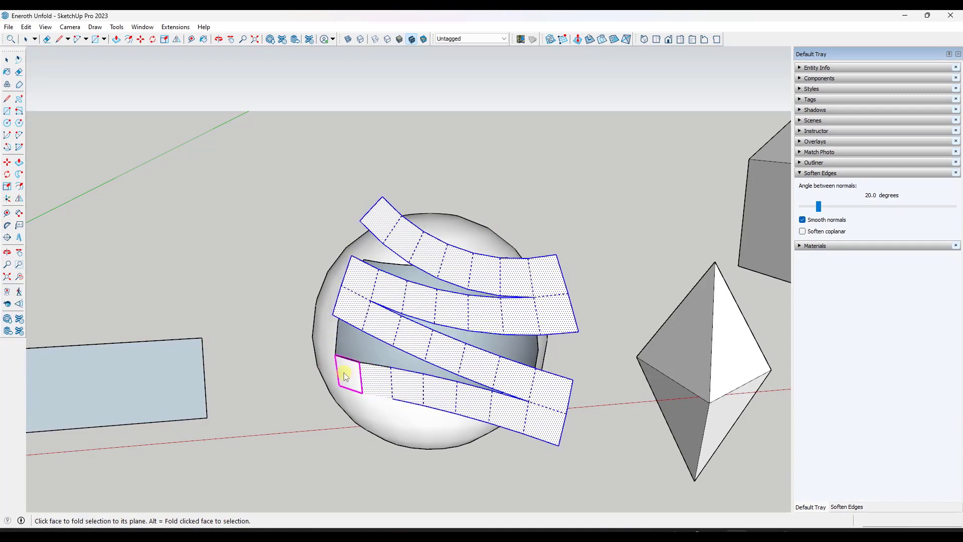
left_click(501, 372)
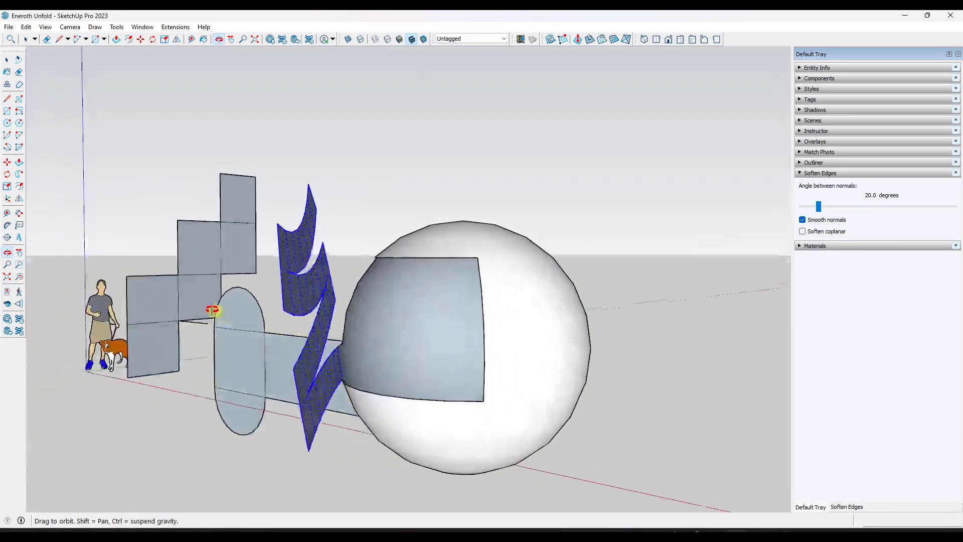
Continue folding the strip rightward onto further sphere faces
middle_click_drag(212, 310, 503, 167)
left_click(350, 377)
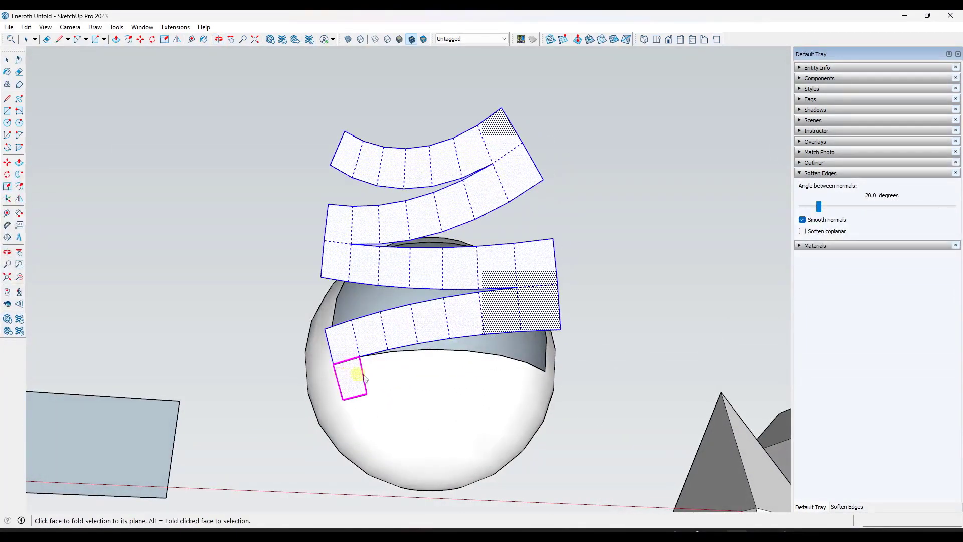
left_click(410, 375)
left_click(454, 379)
left_click(477, 371)
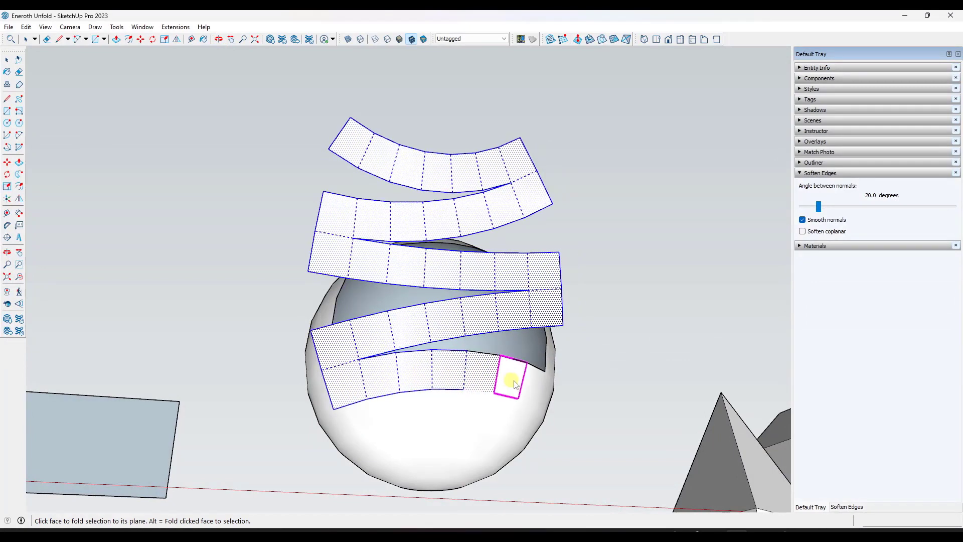
left_click(509, 379)
left_click(535, 396)
Fold the strip across the bottom row of sphere faces, leftward
left_click(524, 411)
left_click(500, 411)
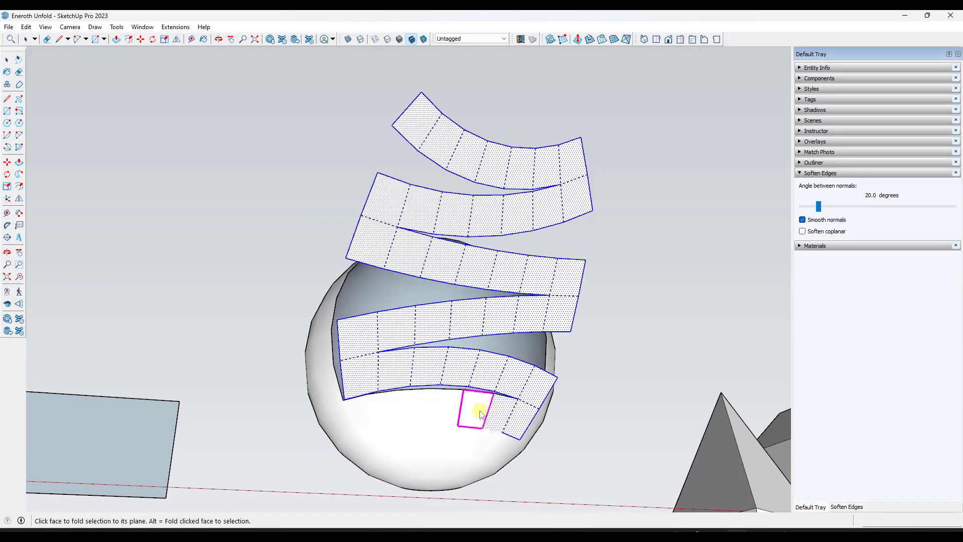
left_click(477, 410)
left_click(441, 409)
left_click(412, 407)
left_click(393, 411)
left_click(362, 413)
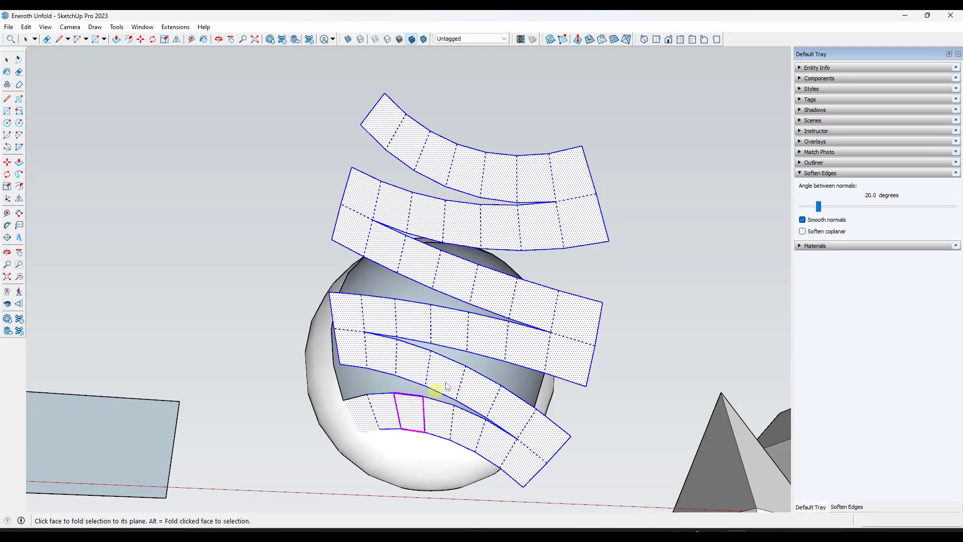
middle_click_drag(552, 326, 507, 377)
scroll(511, 319, "down", 5)
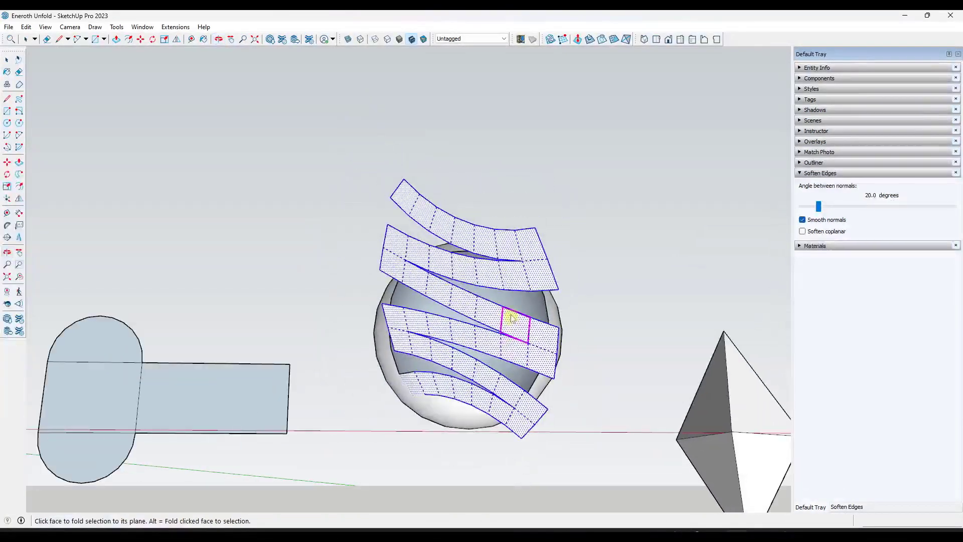
middle_click_drag(490, 316, 456, 291)
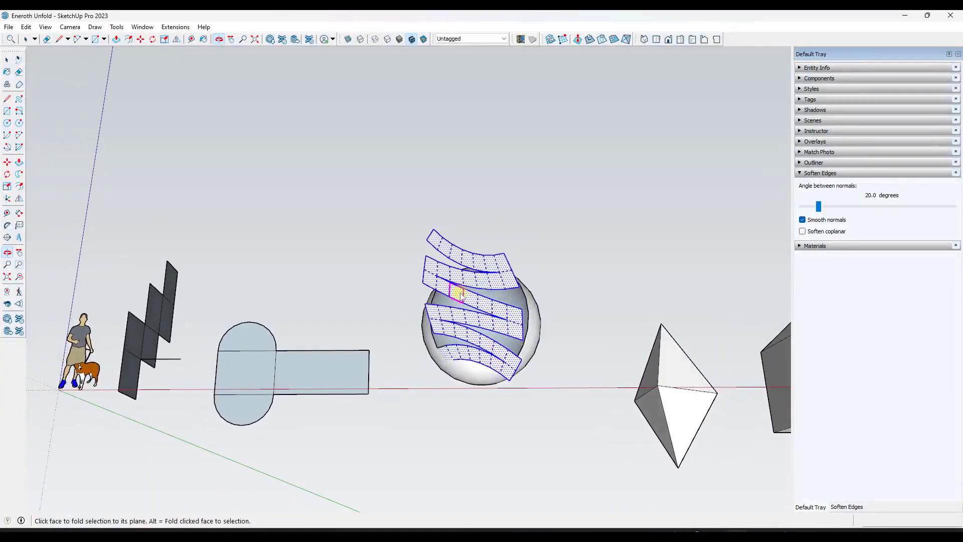
scroll(396, 286, "down", 4)
scroll(661, 347, "up", 1)
scroll(652, 348, "up", 5)
middle_click_drag(576, 339, 556, 330)
Clear the sphere selection and start unfolding the bipyramid, folding in the adjacent triangles
key("space")
left_click(596, 280)
middle_click_drag(597, 281, 597, 324)
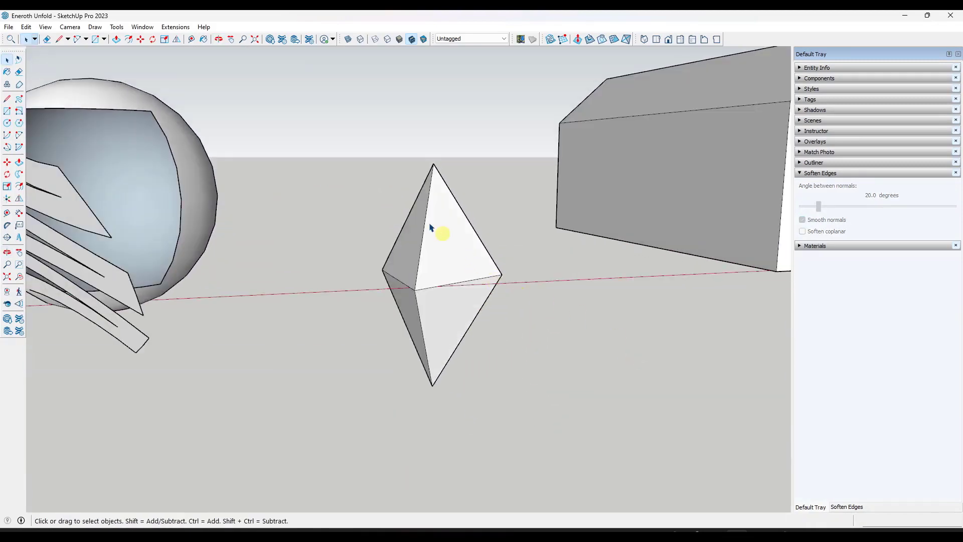
left_click(176, 27)
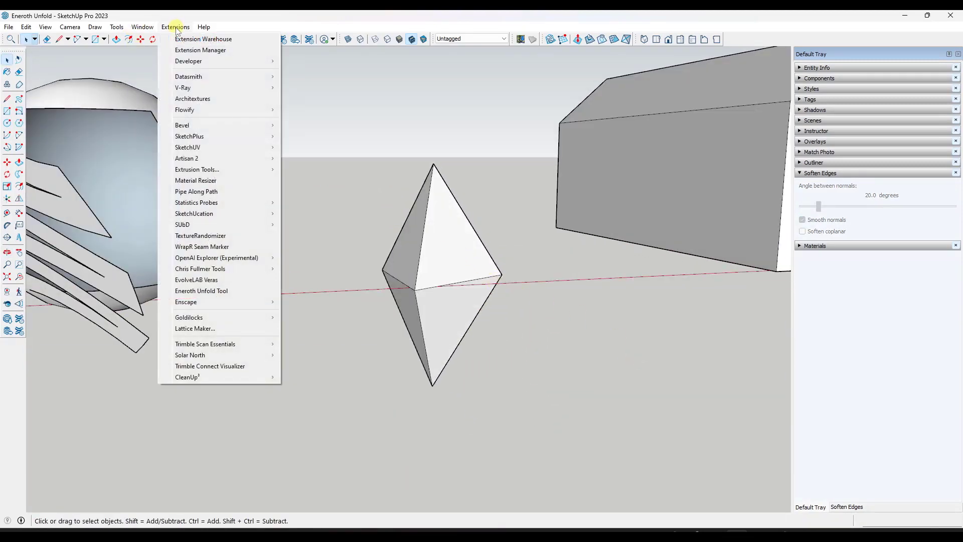
left_click(211, 291)
left_click(417, 246)
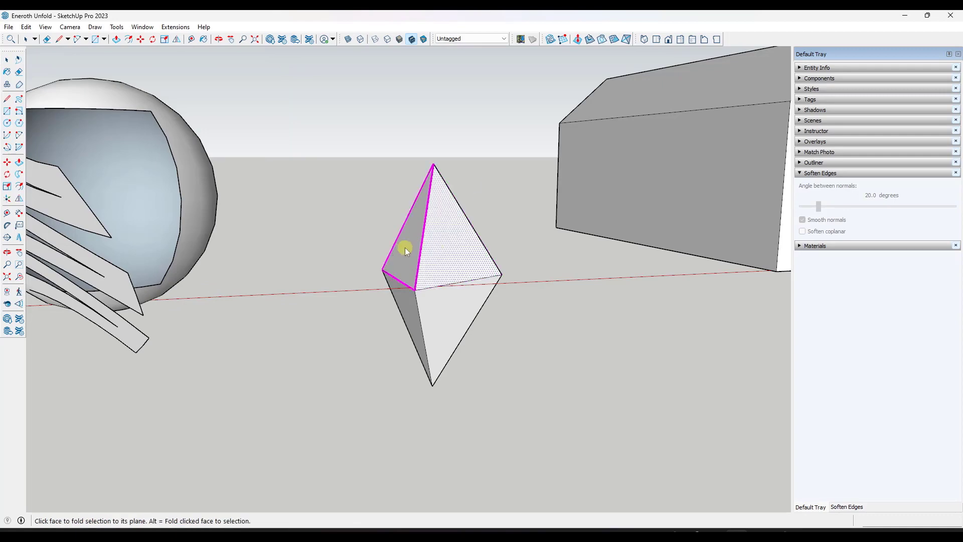
left_click(427, 251)
left_click(462, 253)
middle_click_drag(465, 272, 460, 294)
Fold the bottom triangle in and bring the triangle strip into one plane
middle_click_drag(579, 287, 38, 219)
scroll(477, 277, "down", 5)
middle_click_drag(477, 277, 503, 295)
scroll(355, 323, "up", 3)
left_click(355, 326)
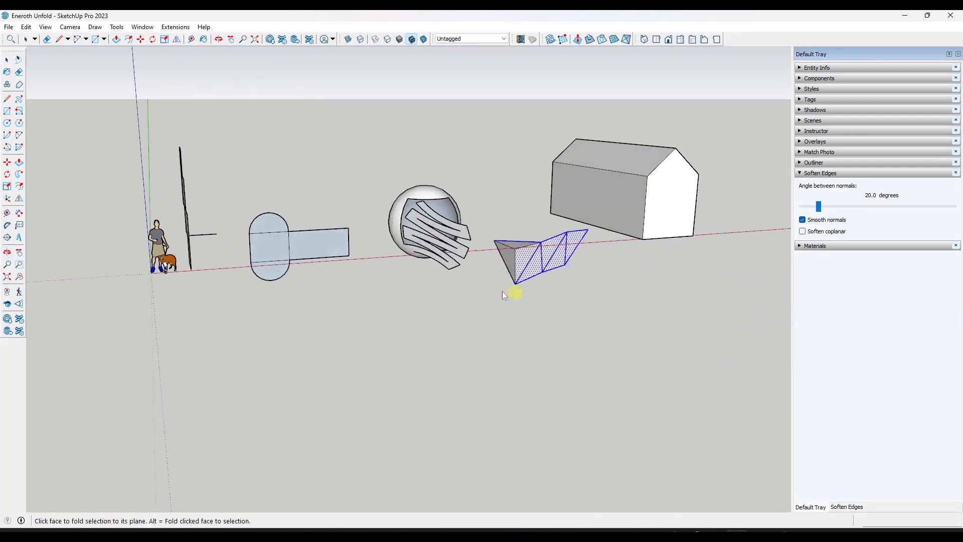
left_click(512, 260)
Lay the bipyramid's triangle strip flat onto its top face
scroll(530, 257, "up", 5)
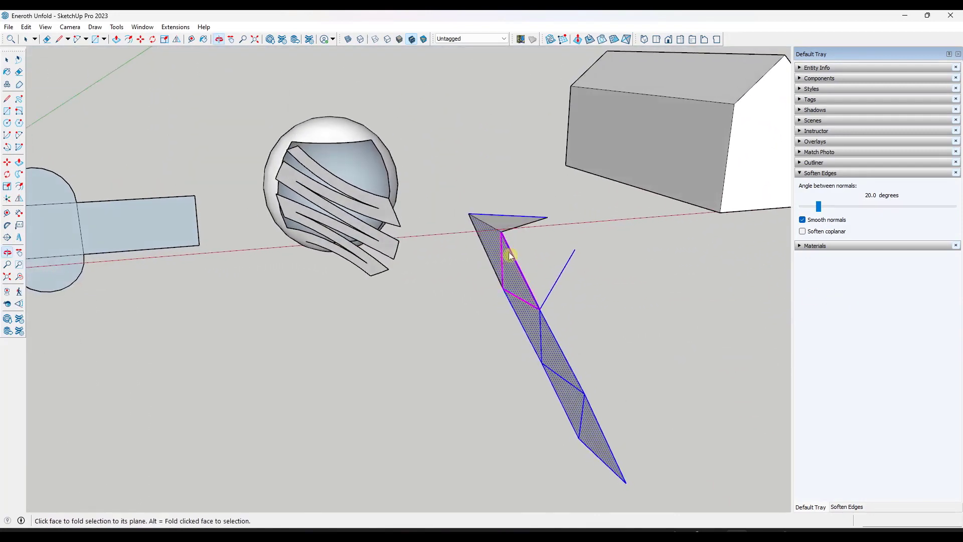
middle_click_drag(593, 343, 548, 311)
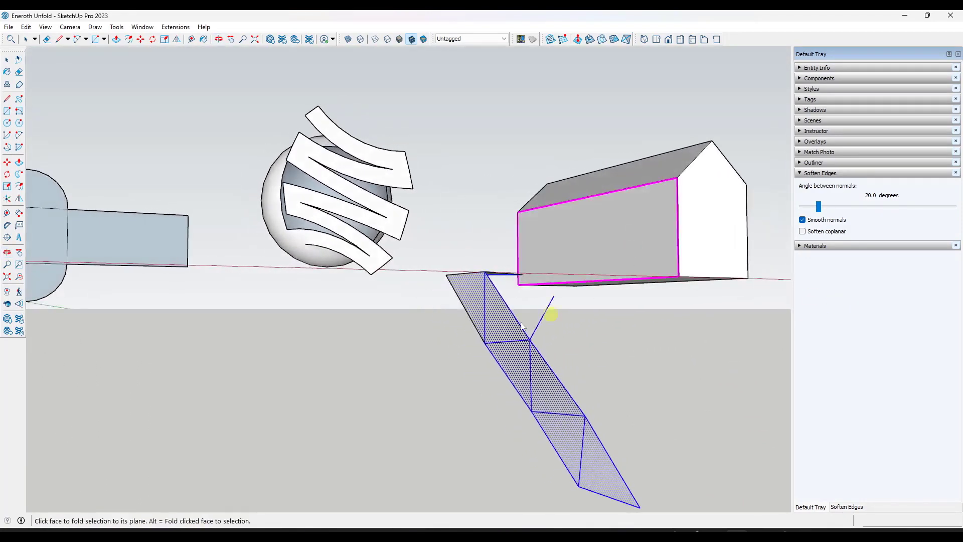
middle_click_drag(630, 347, 573, 353)
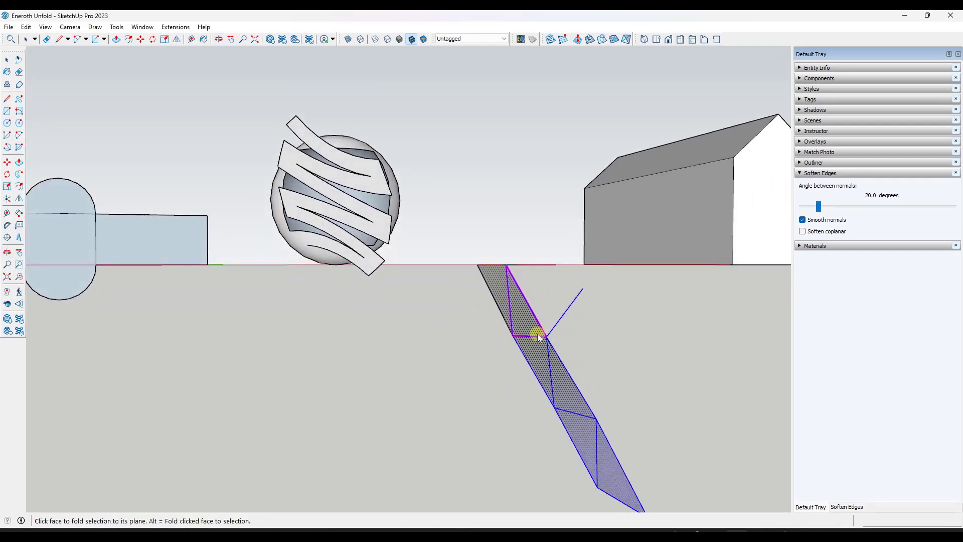
scroll(579, 367, "down", 3)
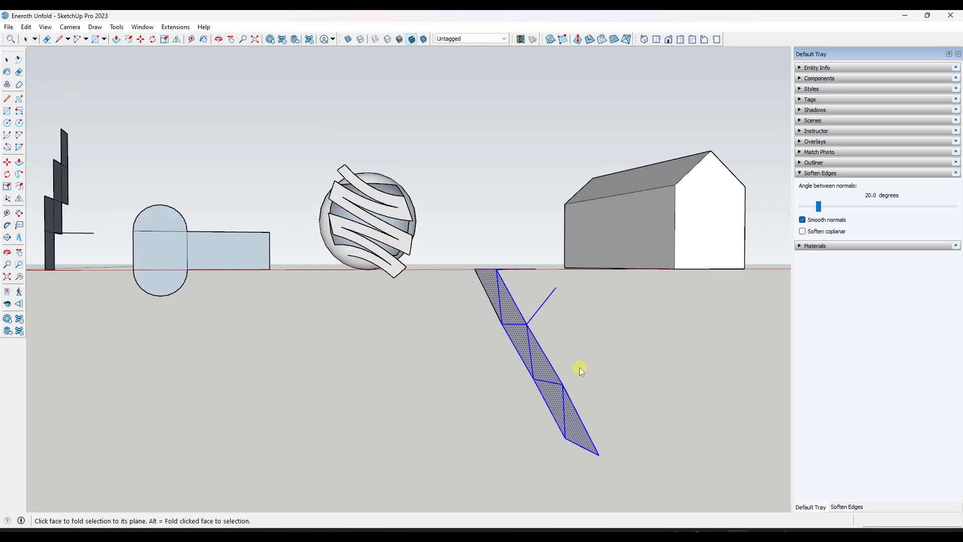
middle_click_drag(579, 367, 530, 315)
left_click(516, 270)
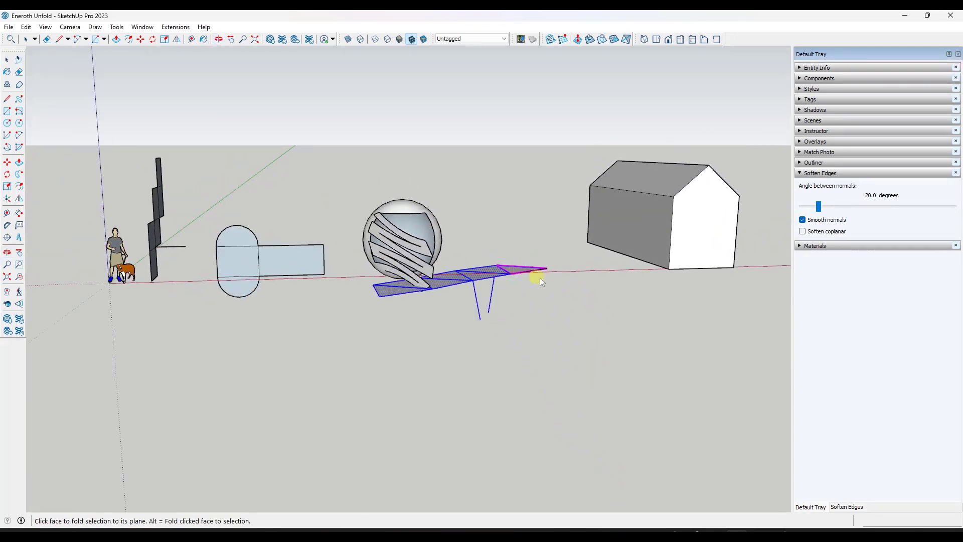
scroll(512, 273, "up", 3)
middle_click_drag(512, 273, 501, 293)
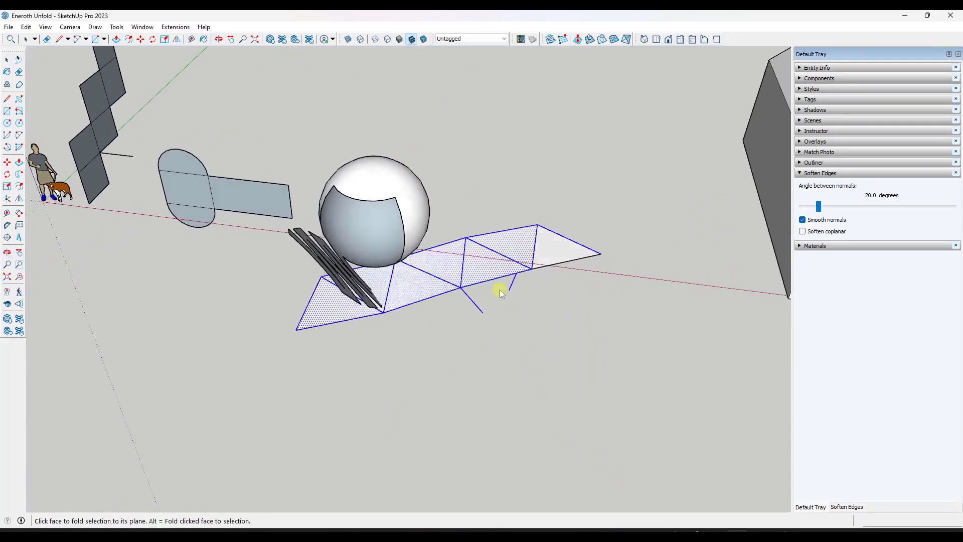
Move the flattened triangle strip slightly down-left beside the sphere
key("m")
left_click(494, 277)
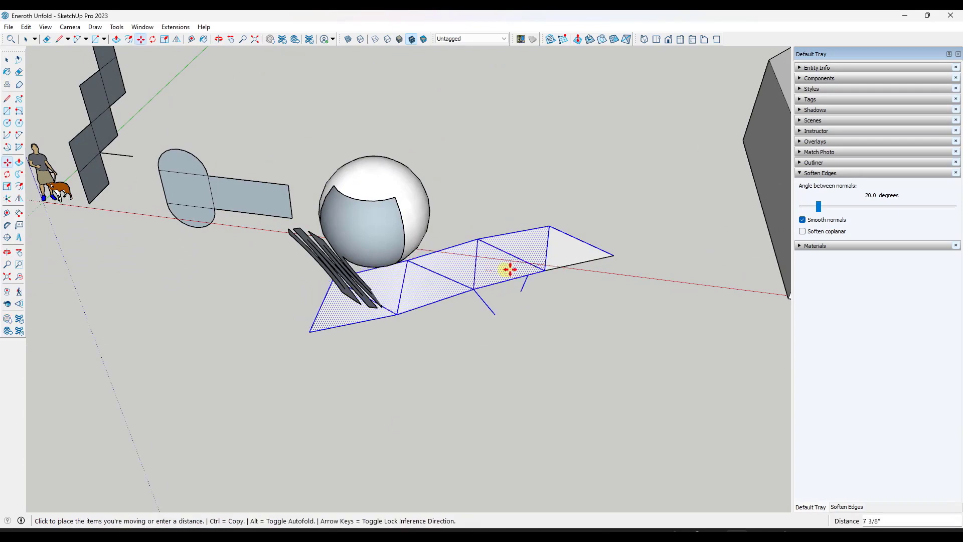
left_click(533, 276)
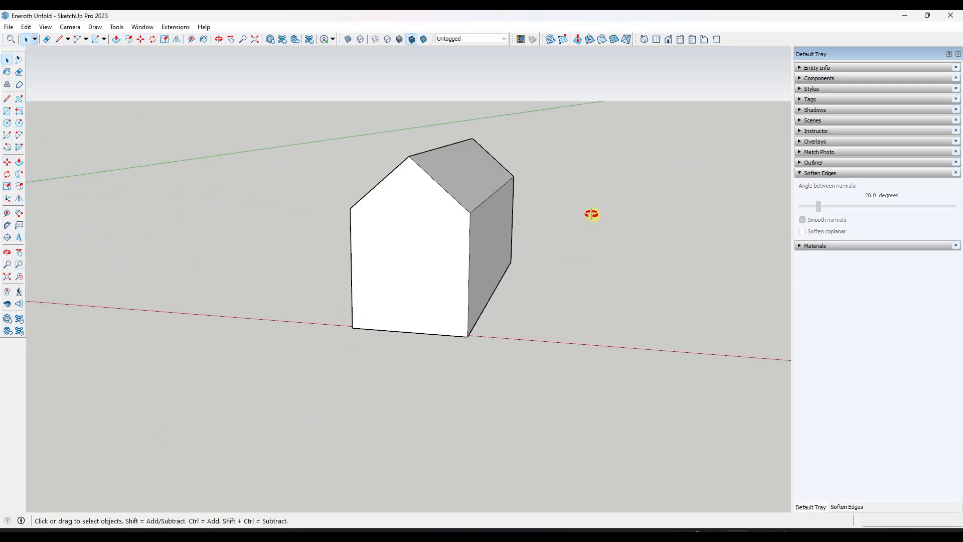
middle_click_drag(588, 212, 570, 213)
Start the Eneroth Unfold Tool and fold the house's front face flat onto the bottom
left_click(180, 26)
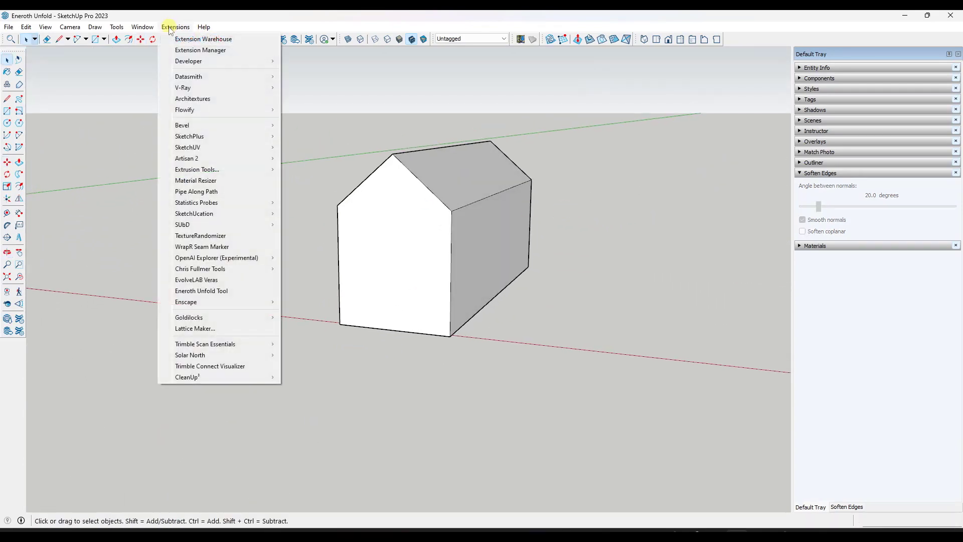
left_click(211, 290)
left_click(381, 264)
middle_click_drag(381, 264, 423, 308)
left_click(422, 300)
middle_click_drag(449, 235, 478, 284)
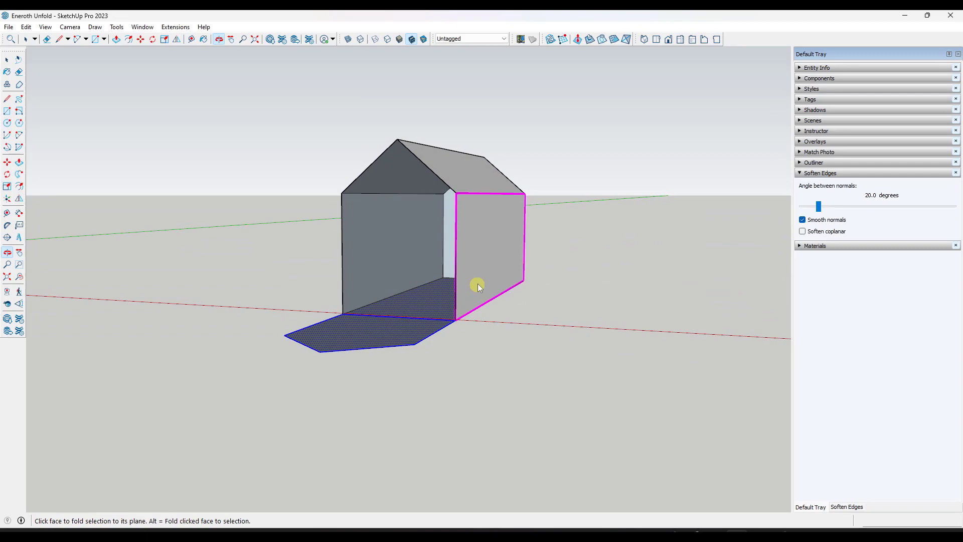
Unfold the strip onto the right wall, both roof slopes, the left wall and the gable
left_click(486, 278)
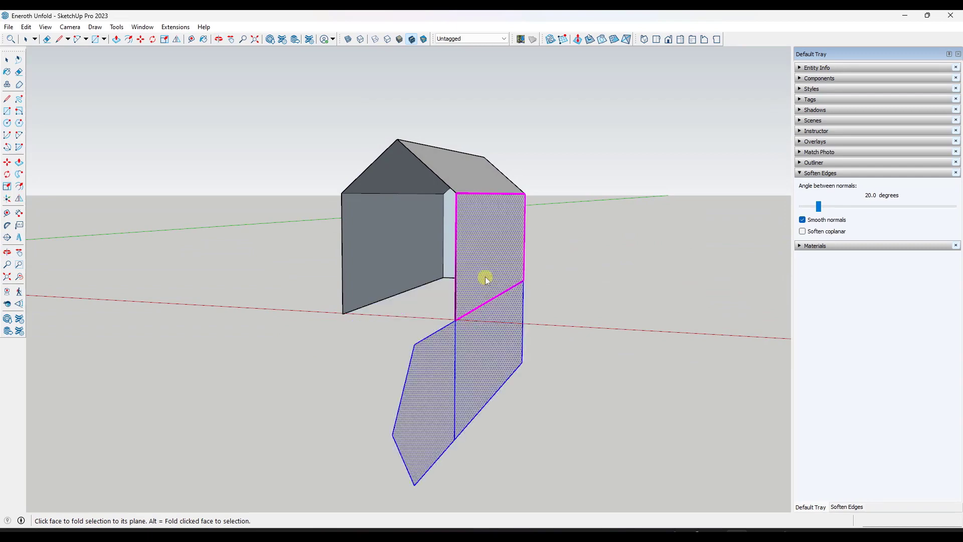
left_click(475, 179)
left_click(406, 176)
left_click(395, 236)
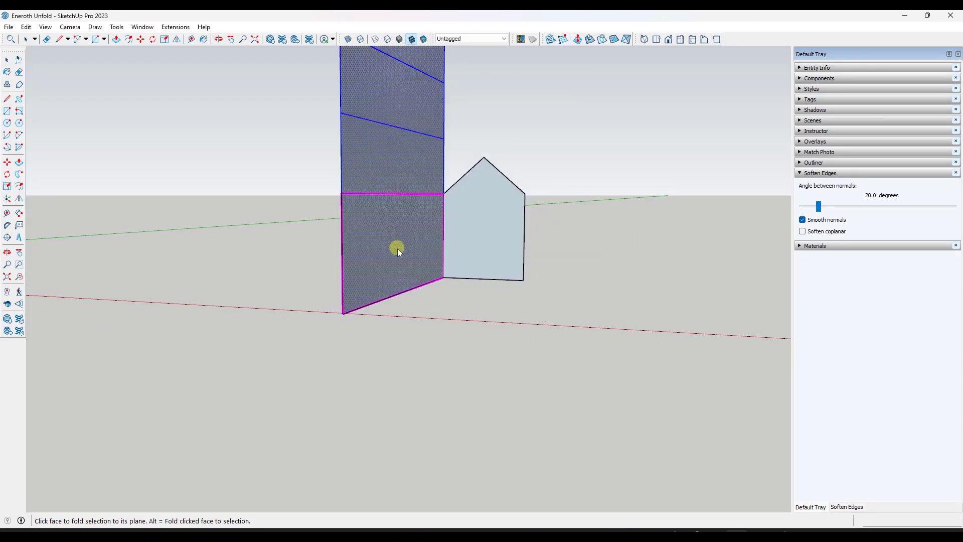
left_click(472, 243)
Inspect the unfolded house net, then start folding it back toward the closed house
scroll(463, 250, "down", 5)
middle_click_drag(463, 249, 499, 221)
mouse_move(484, 181)
middle_mouse_down()
mouse_move(460, 185)
mouse_move(497, 182)
middle_mouse_up()
scroll(460, 153, "up", 3)
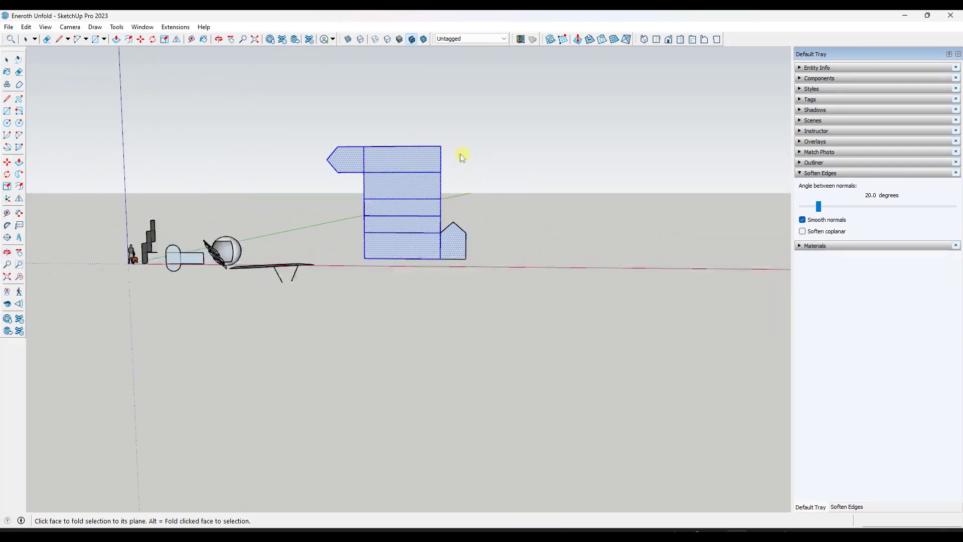
left_click(430, 225)
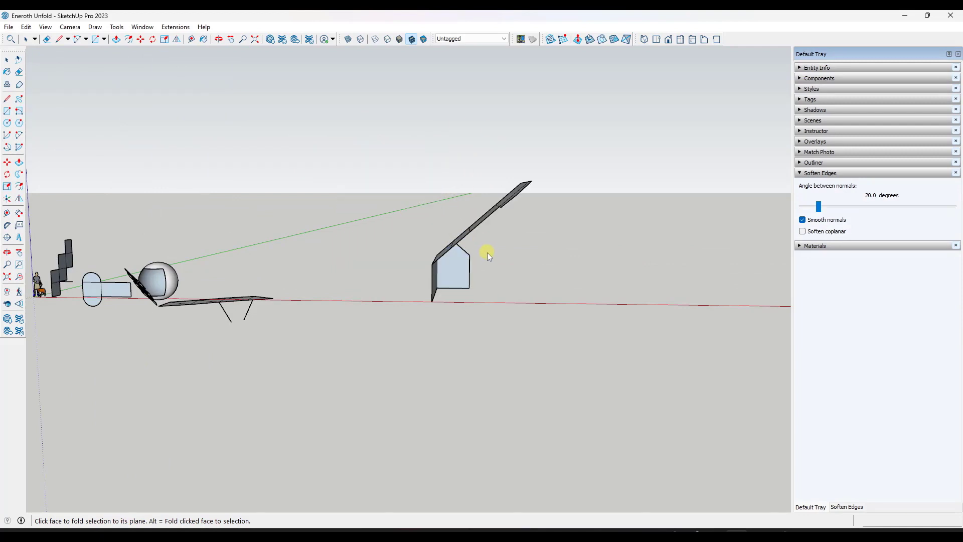
Undo to close the front gable, then select the front face and gable to unfold
key("ctrl+z")
middle_click_drag(491, 299, 419, 312)
scroll(471, 280, "up", 4)
left_click(433, 285)
middle_click_drag(506, 274, 413, 268)
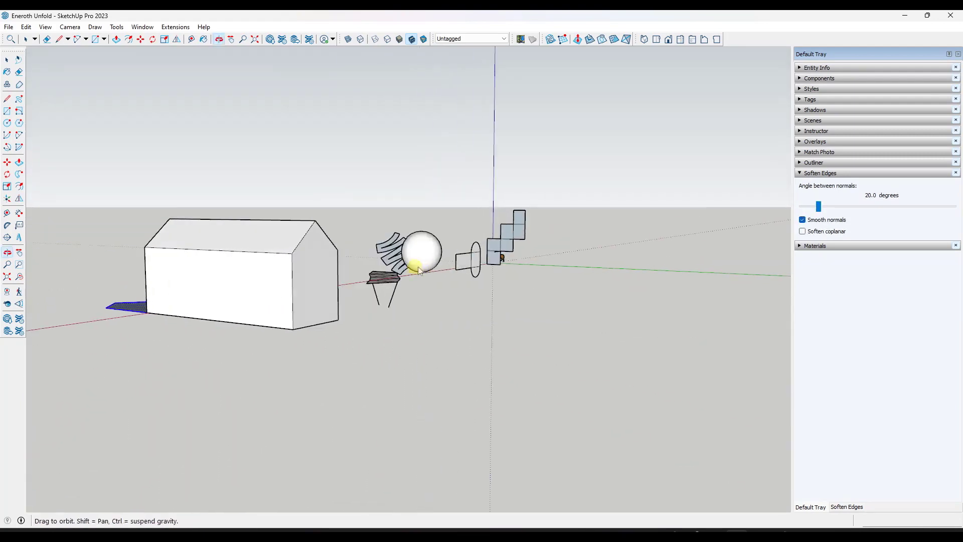
left_click(329, 286)
Try folding in the long side wall and left roof slope, then undo back to the closed house
left_click(253, 279)
middle_click_drag(259, 273, 691, 259)
left_click(679, 260)
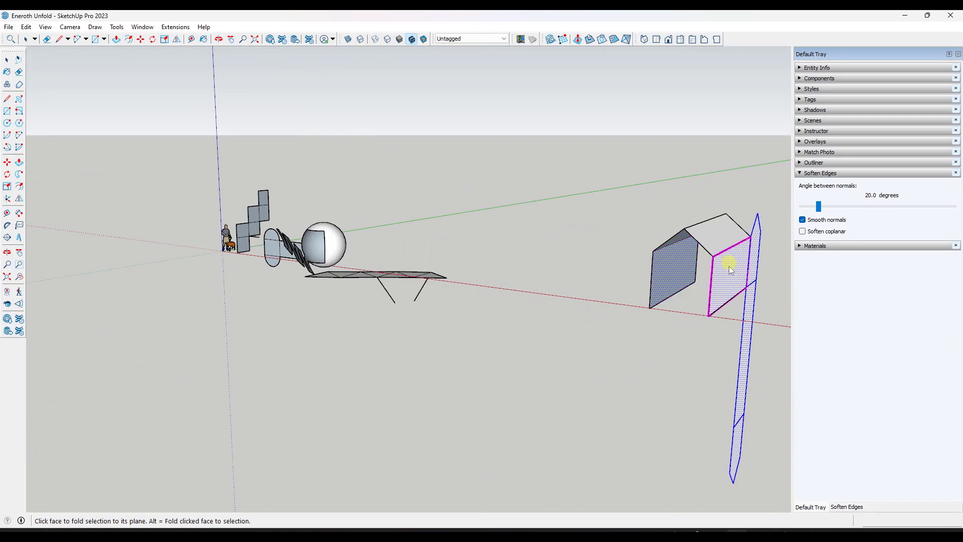
left_click(675, 237)
key("ctrl+z")
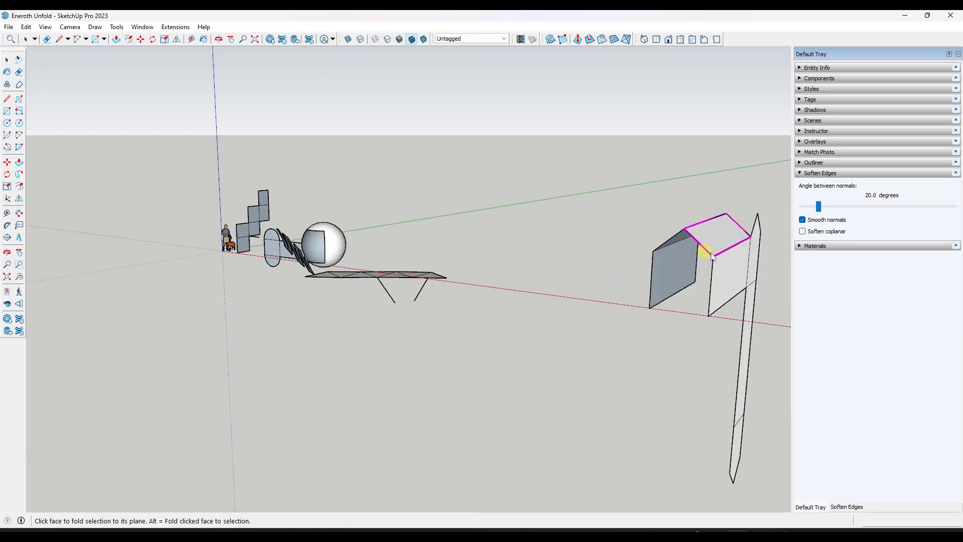
key("ctrl+z")
key("ctrl+z")
Select the gable face and fold it flat onto the ground face
middle_click_drag(717, 275, 550, 229, "shift")
left_click(497, 244)
middle_click_drag(498, 260, 502, 221)
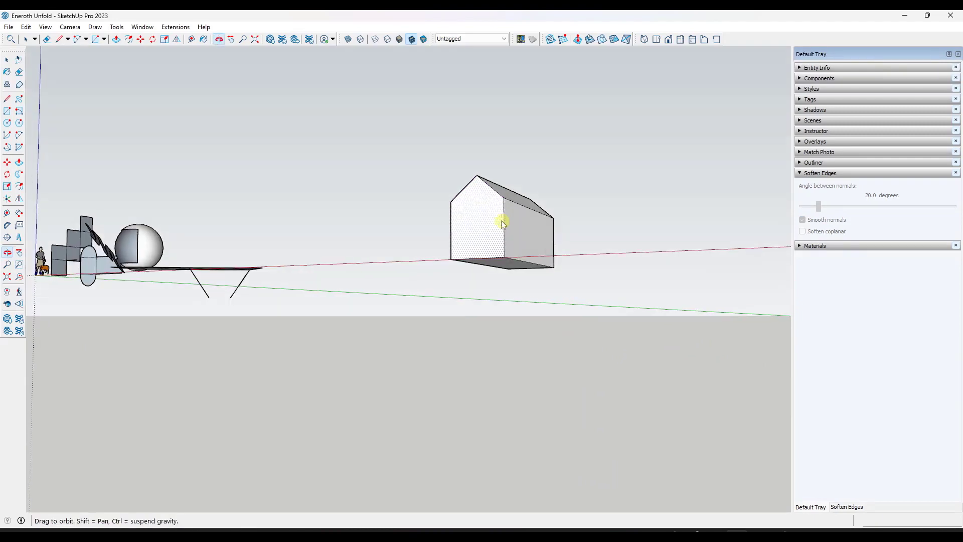
left_click(509, 264)
middle_click_drag(601, 240, 576, 253)
Unfold the two walls and two roof faces into the net, then inspect it from several angles
left_click(294, 254)
left_click(256, 259)
left_click(697, 213)
left_click(673, 251)
middle_click_drag(640, 225, 582, 246)
middle_click_drag(603, 107, 646, 102)
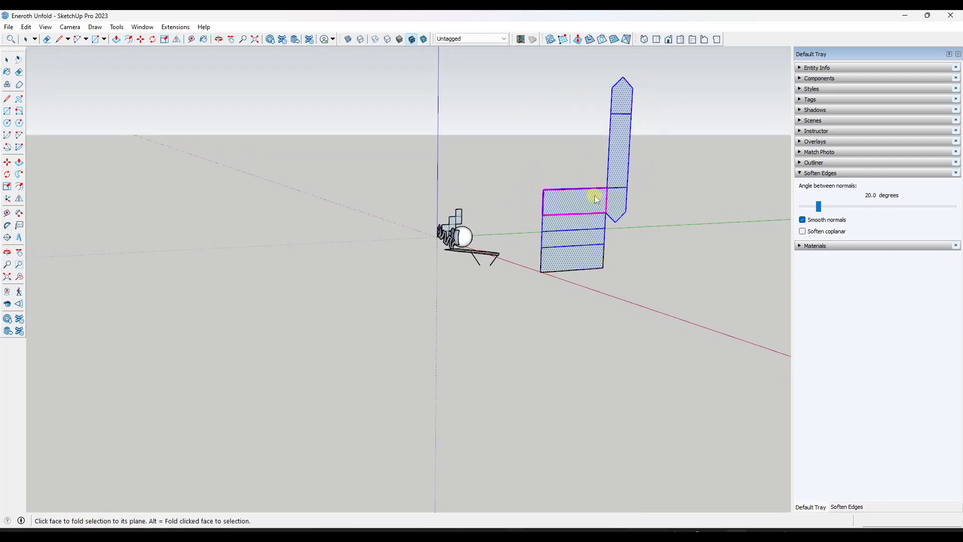
middle_click_drag(607, 197, 581, 178)
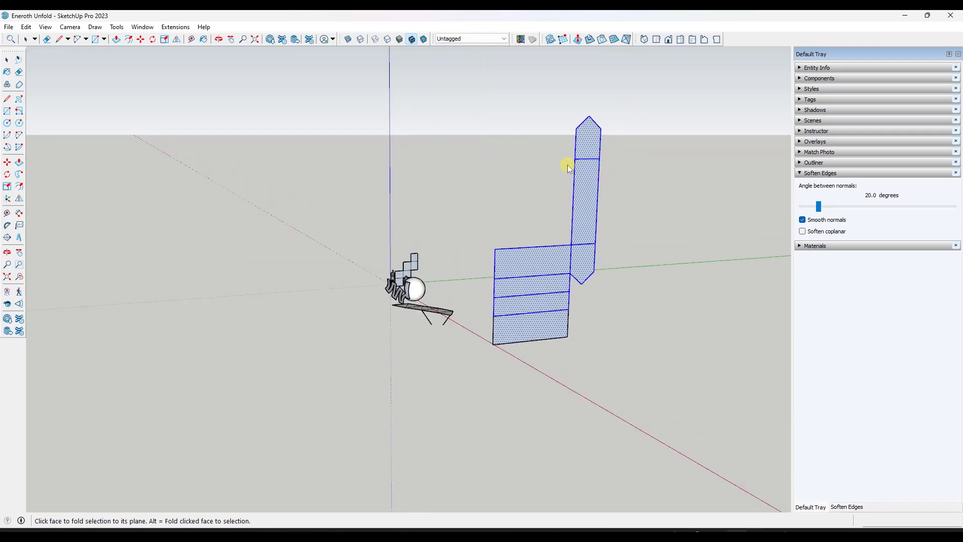
mouse_move(566, 165)
middle_mouse_down()
mouse_move(610, 135)
mouse_move(574, 198)
mouse_move(705, 189)
mouse_move(572, 203)
mouse_move(618, 213)
middle_mouse_up()
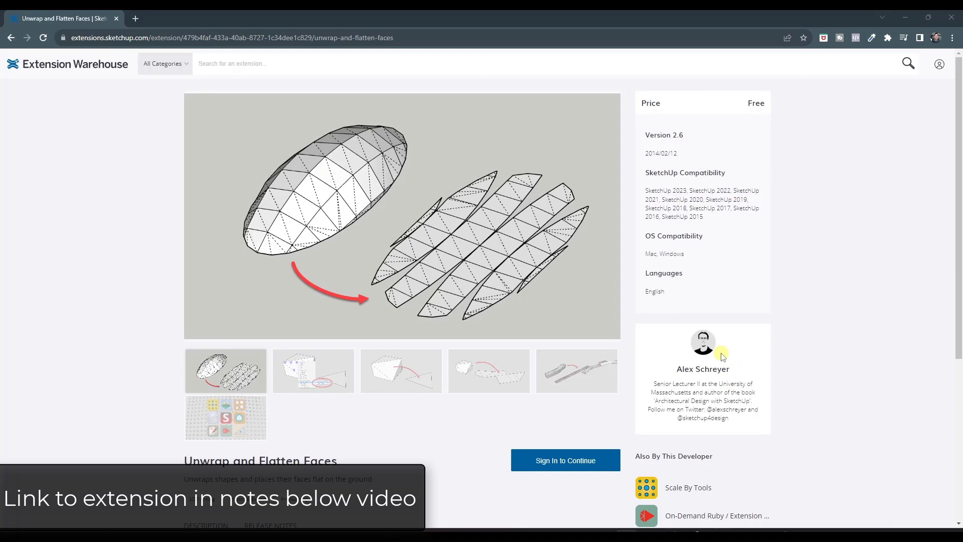
Scroll through the extension description and view example images 2 through 5
scroll(236, 426, "down", 1)
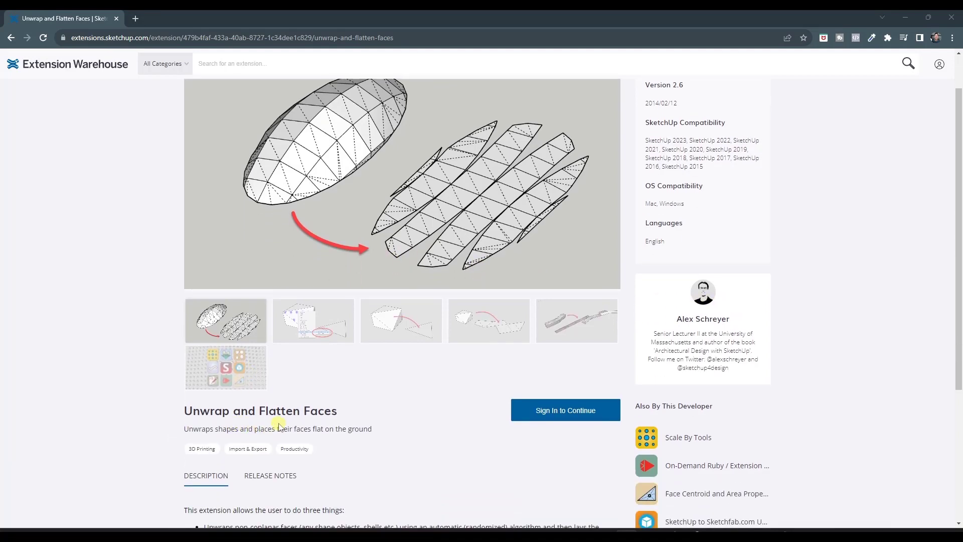
scroll(283, 424, "down", 3)
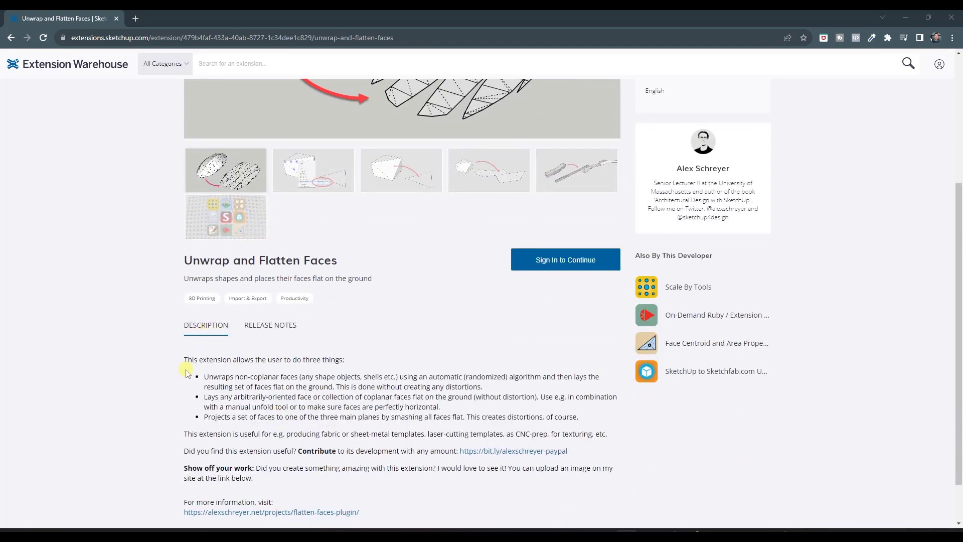
scroll(354, 383, "up", 4)
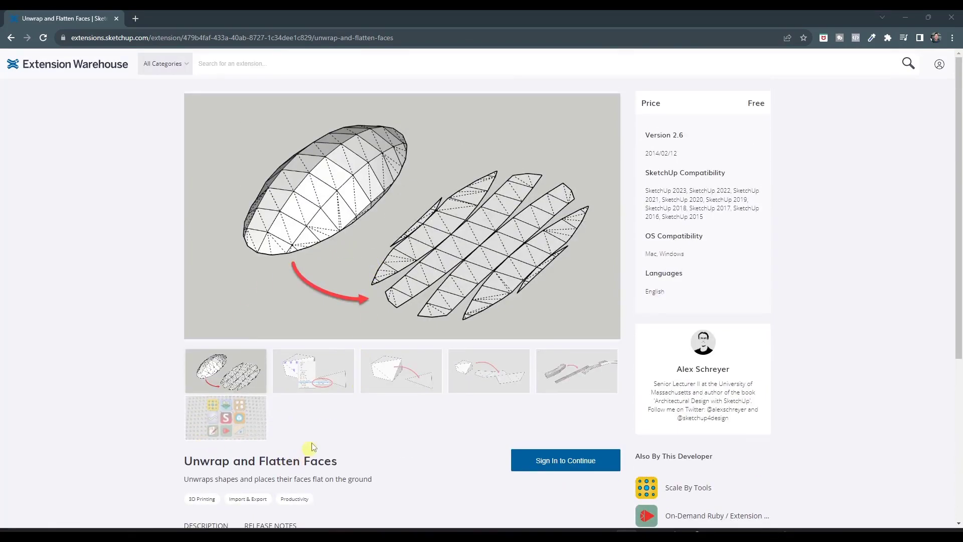
left_click(319, 373)
left_click(397, 377)
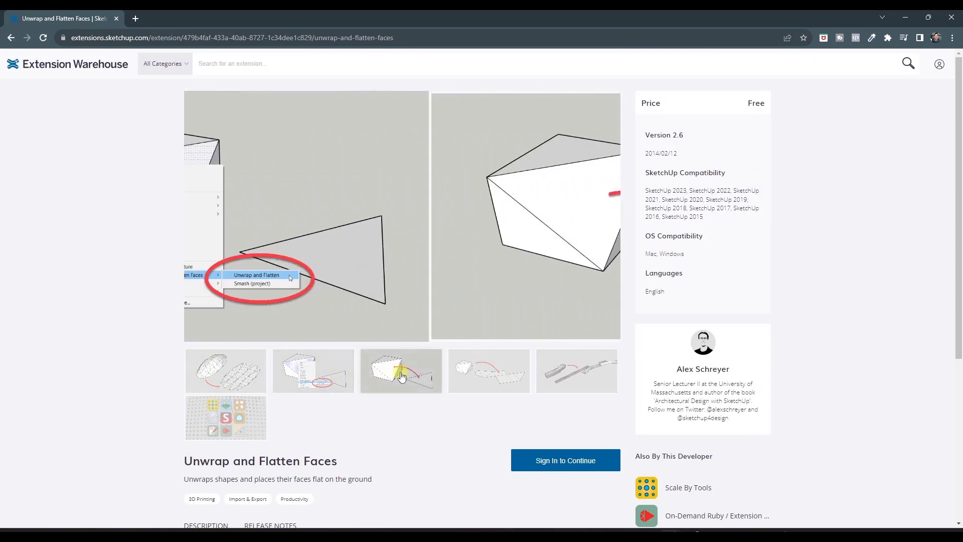
left_click(478, 372)
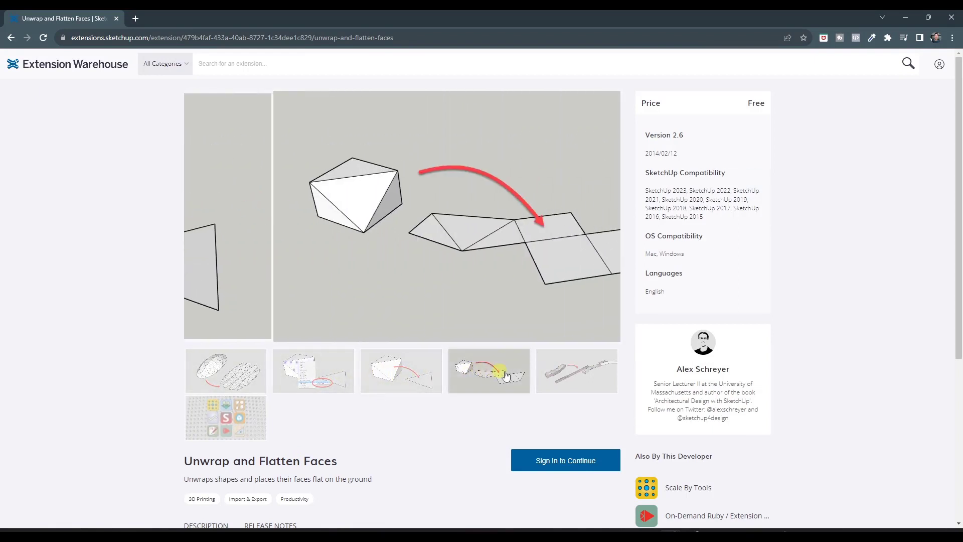
left_click(569, 373)
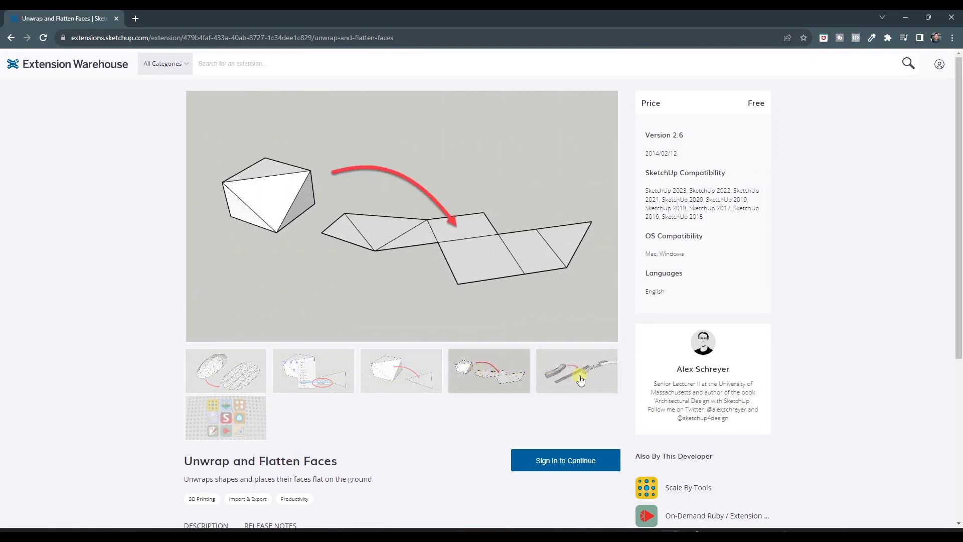
Step back through example images 4, 3 and 2 to the first image
left_click(495, 380)
left_click(409, 373)
left_click(308, 372)
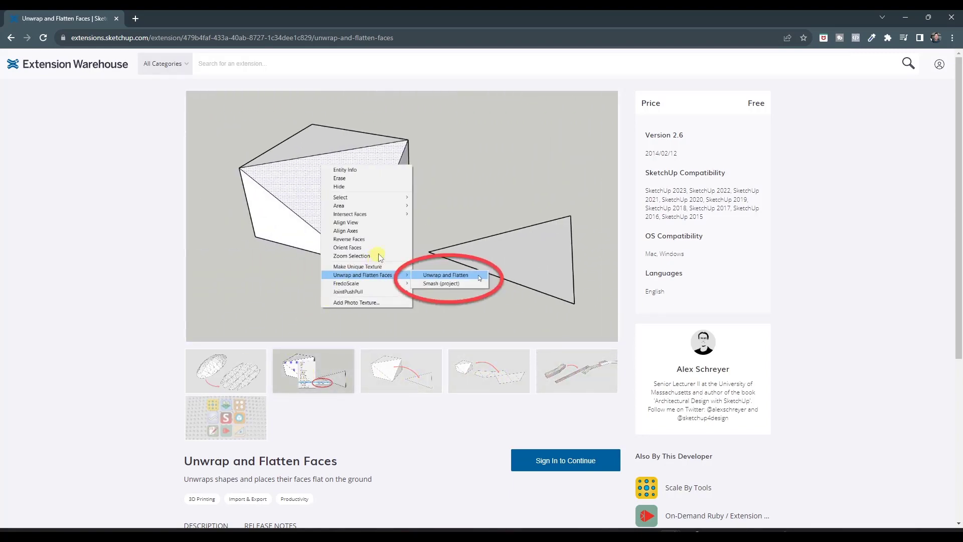
scroll(404, 276, "down", 3)
scroll(405, 286, "up", 3)
left_click(239, 375)
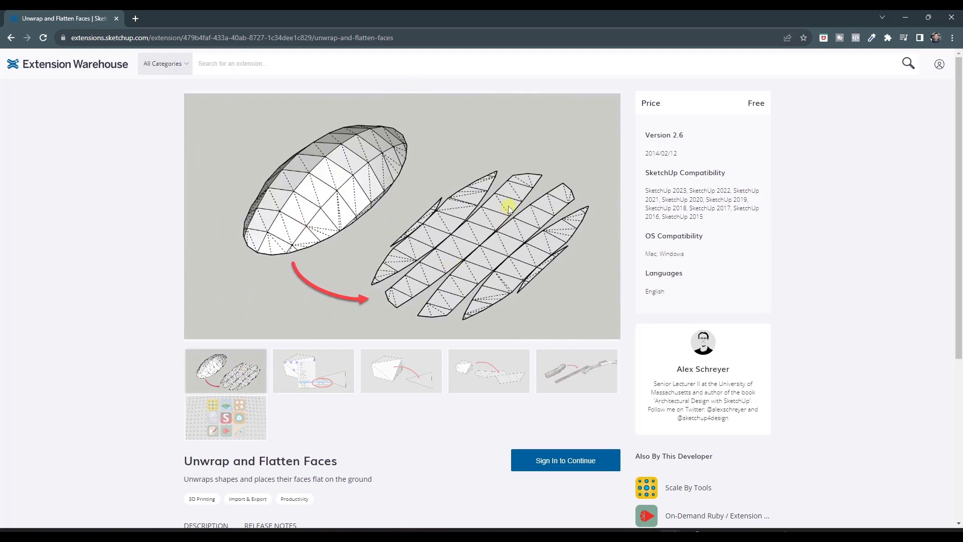